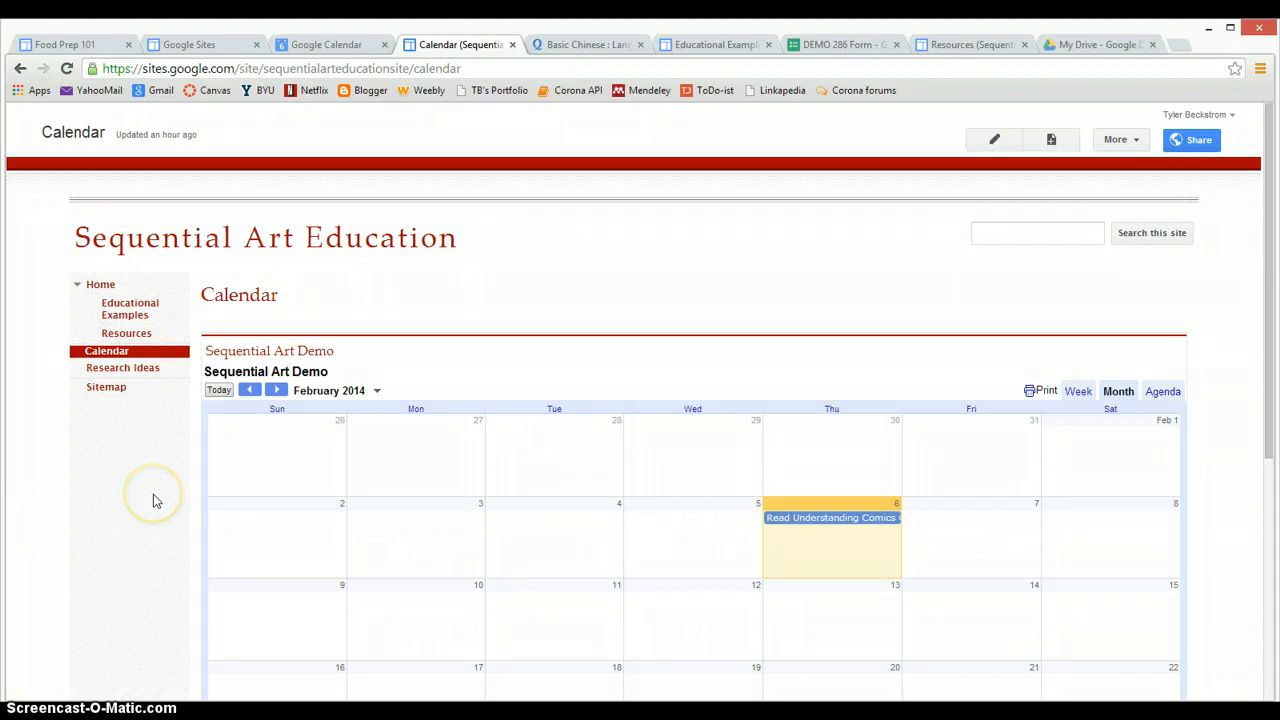
In Google Calendar, uncheck Sequential Art Demo under My calendars and open its dropdown options
{"action": "left_click", "coordinate": [55, 483]}
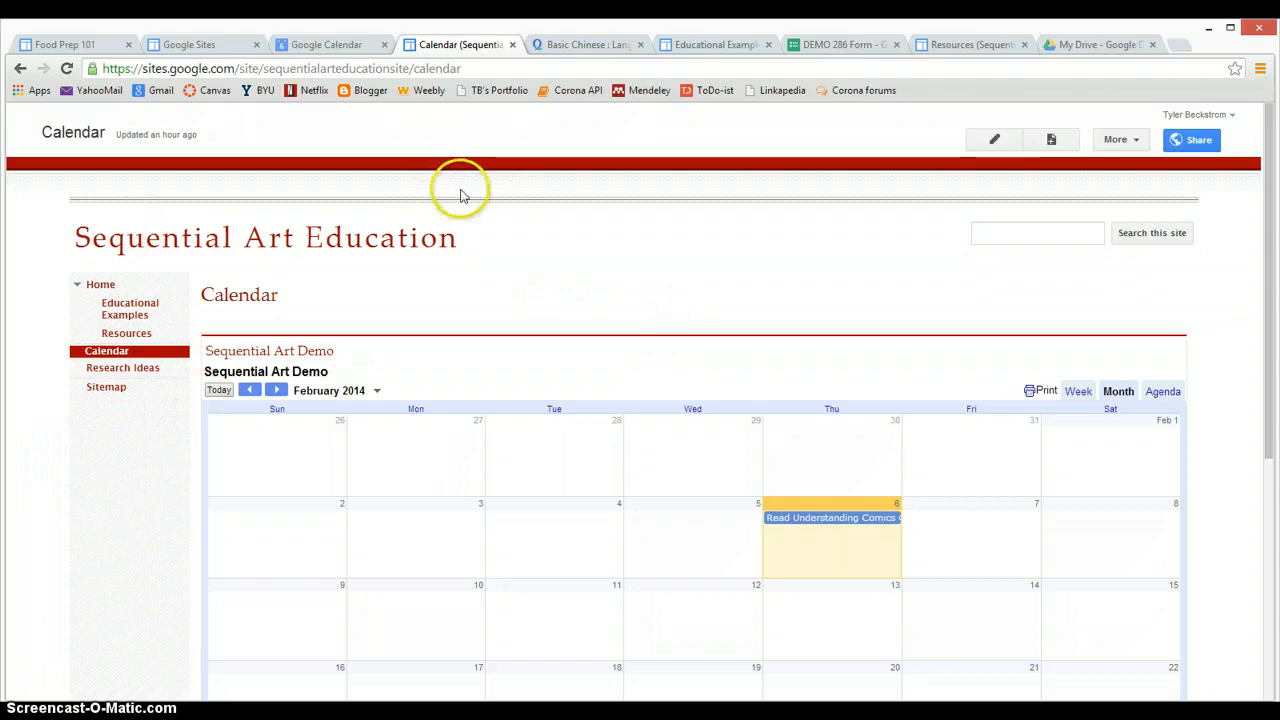
{"action": "left_click", "coordinate": [319, 47]}
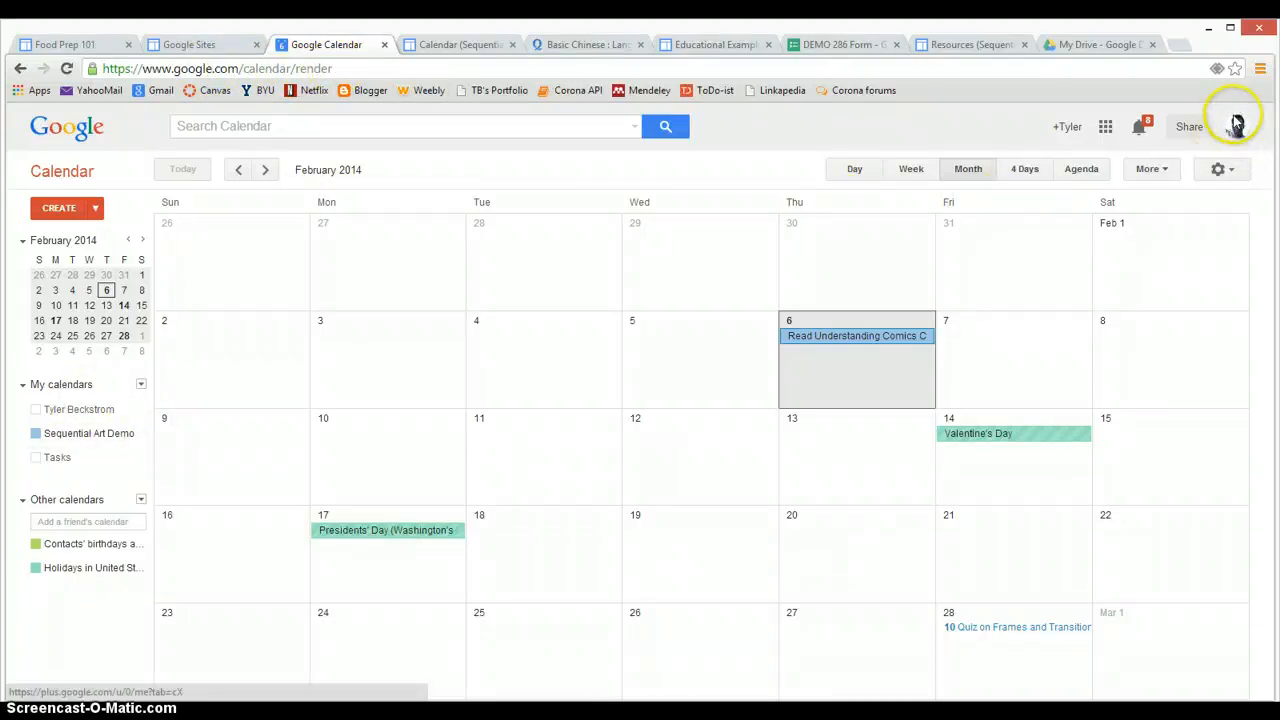
{"action": "left_click", "coordinate": [65, 418]}
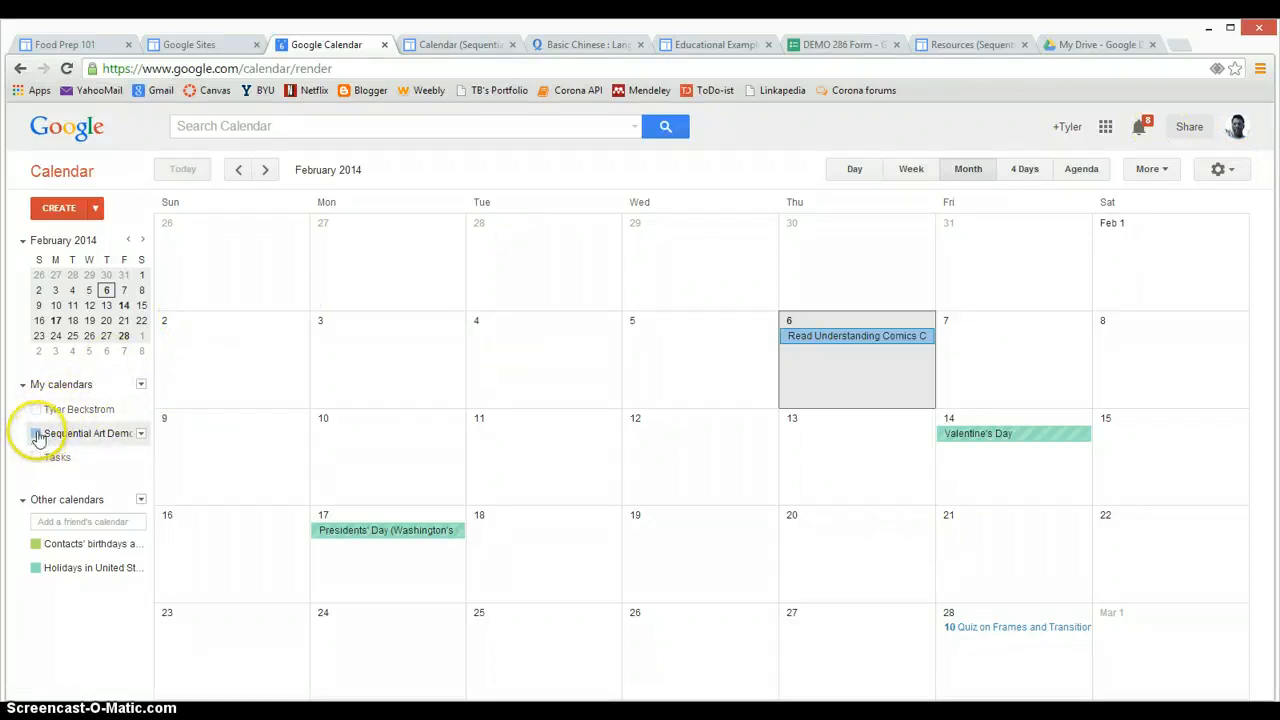
{"action": "left_click", "coordinate": [141, 386]}
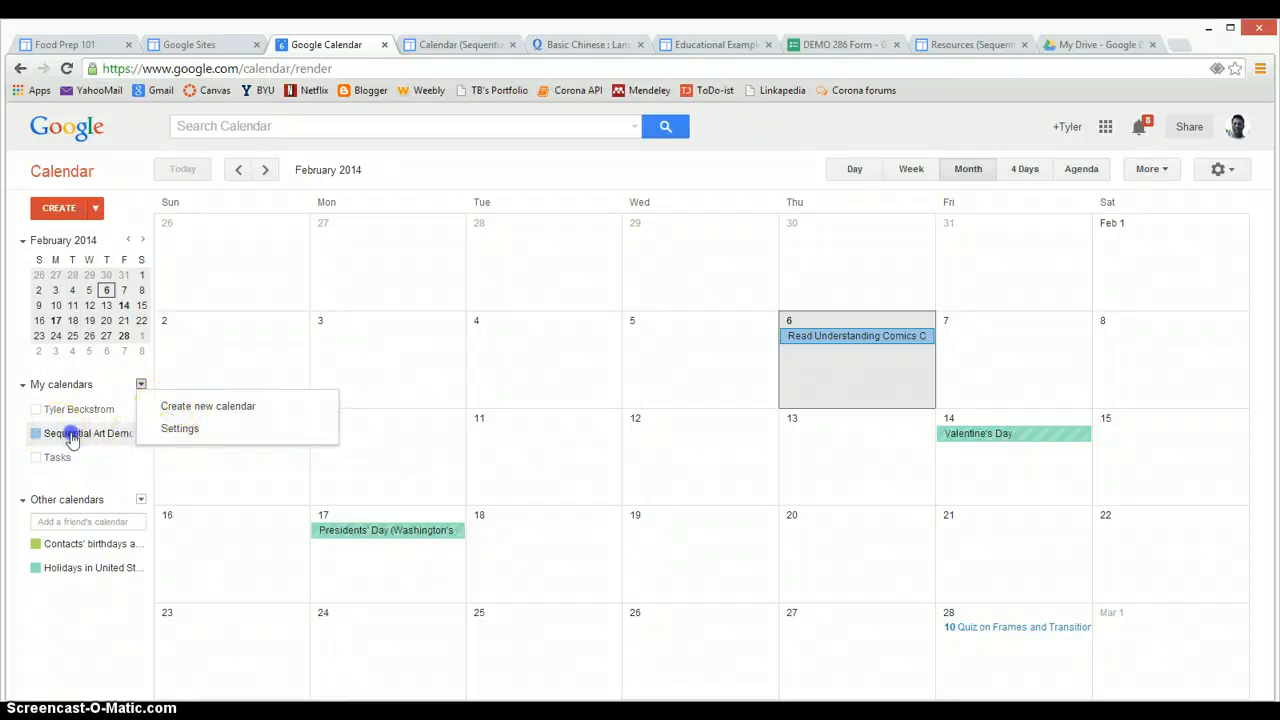
{"action": "left_click", "coordinate": [72, 438]}
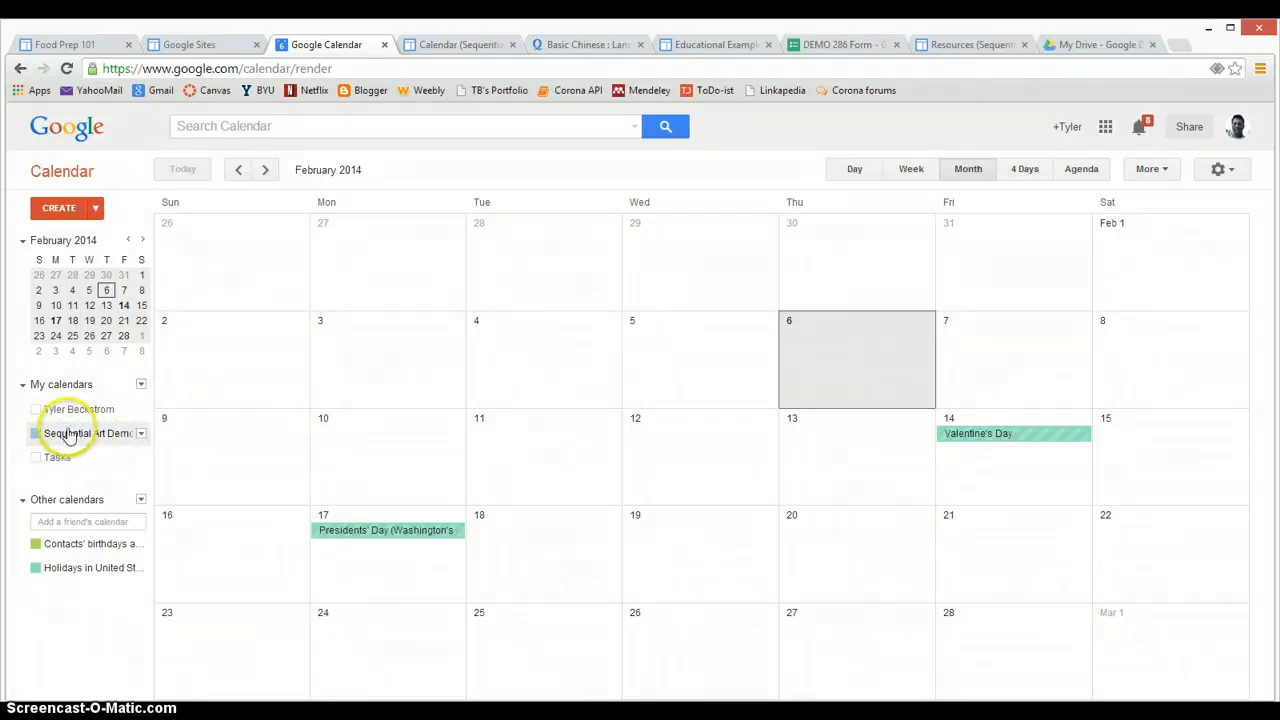
{"action": "left_click", "coordinate": [140, 438]}
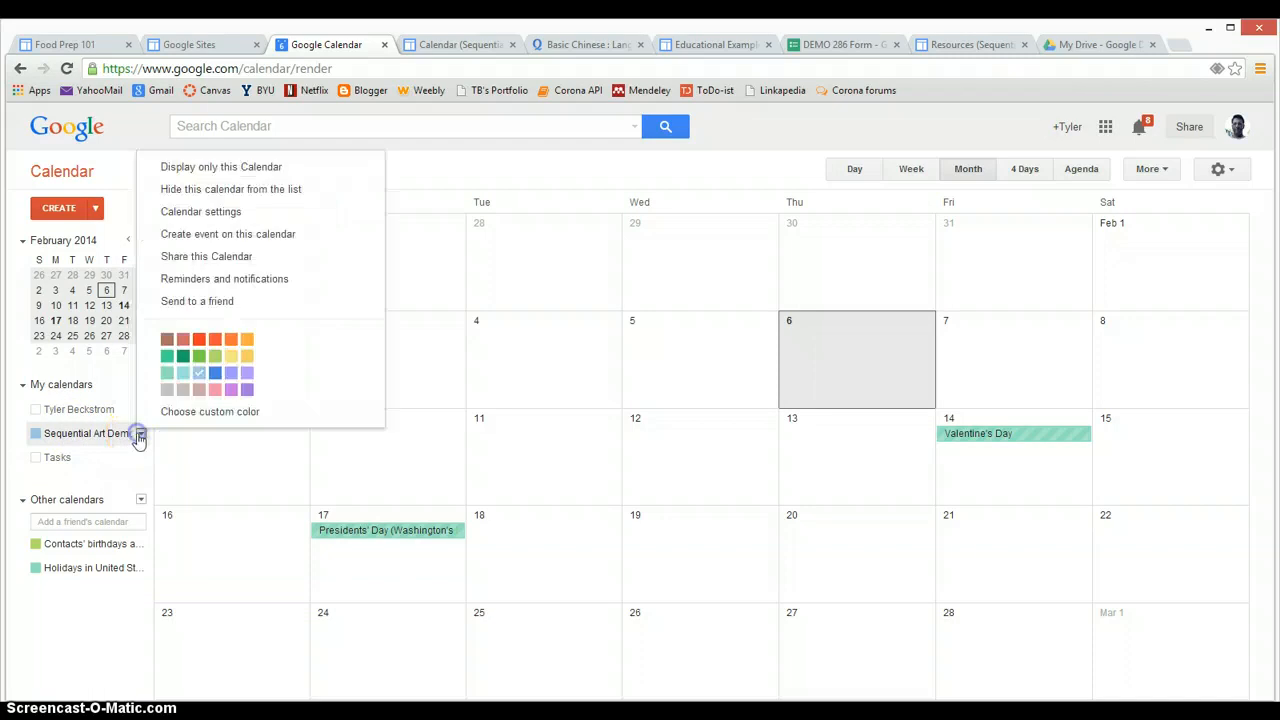
Confirm Sequential Art Demo is marked public under Share this Calendar, then save the settings
{"action": "left_click", "coordinate": [211, 214]}
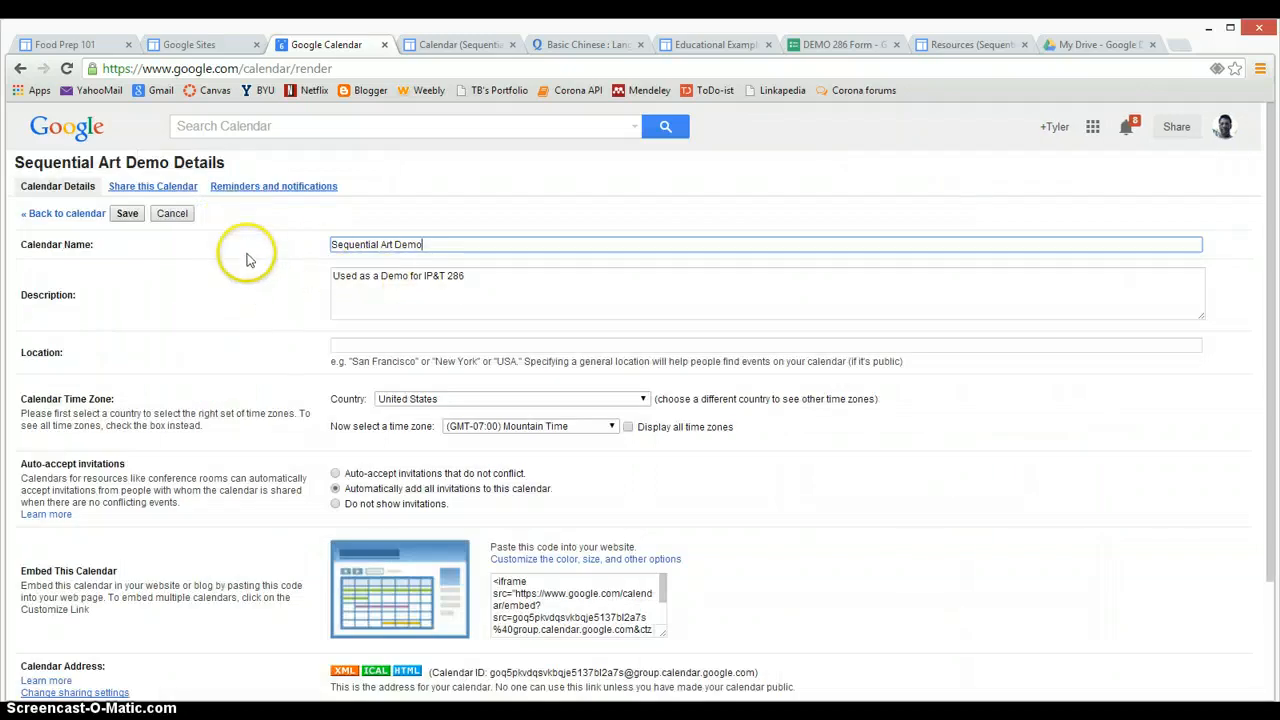
{"action": "left_click", "coordinate": [167, 190]}
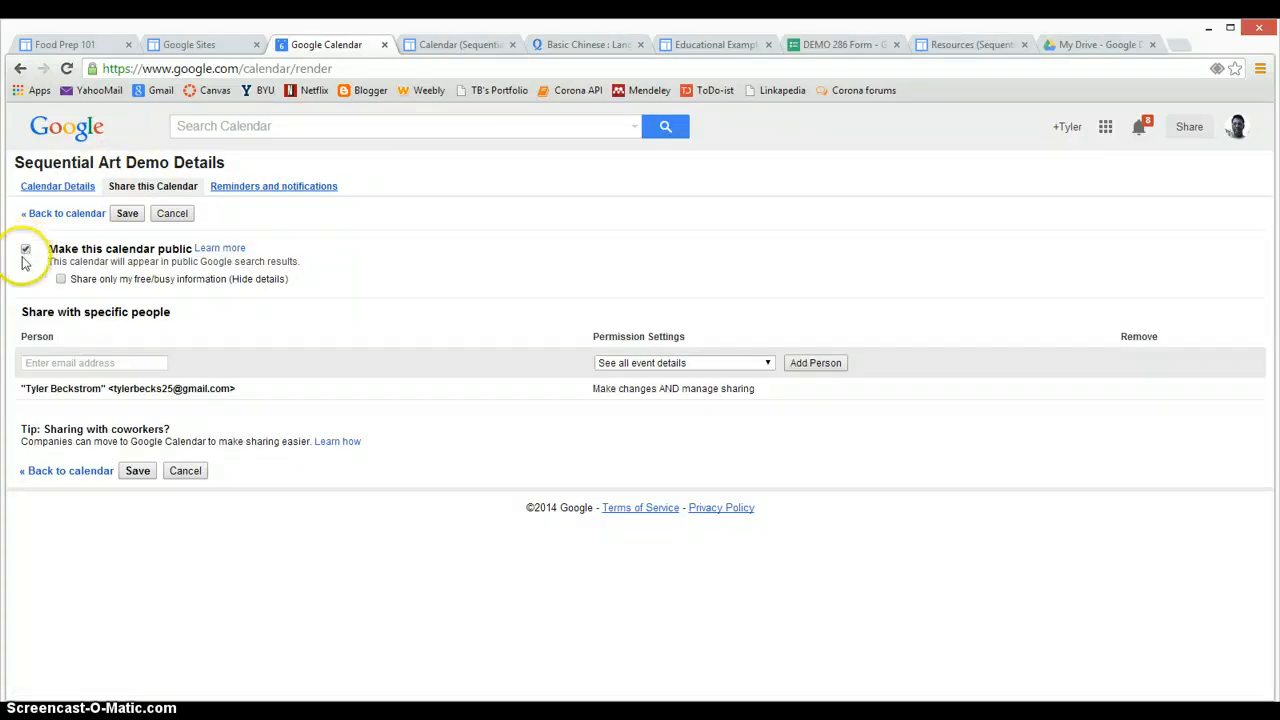
{"action": "left_click", "coordinate": [127, 213]}
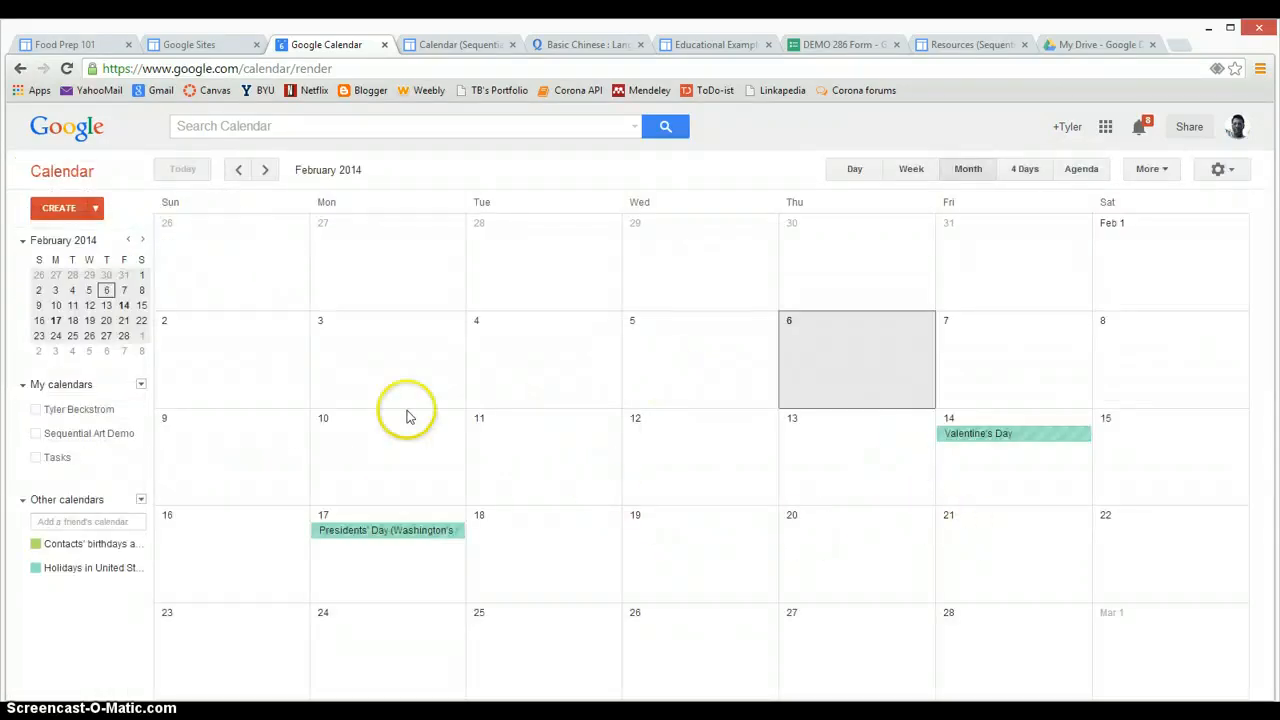
Show Sequential Art Demo again and save an untitled all-day event there on Friday, February 21
{"action": "left_click", "coordinate": [35, 432]}
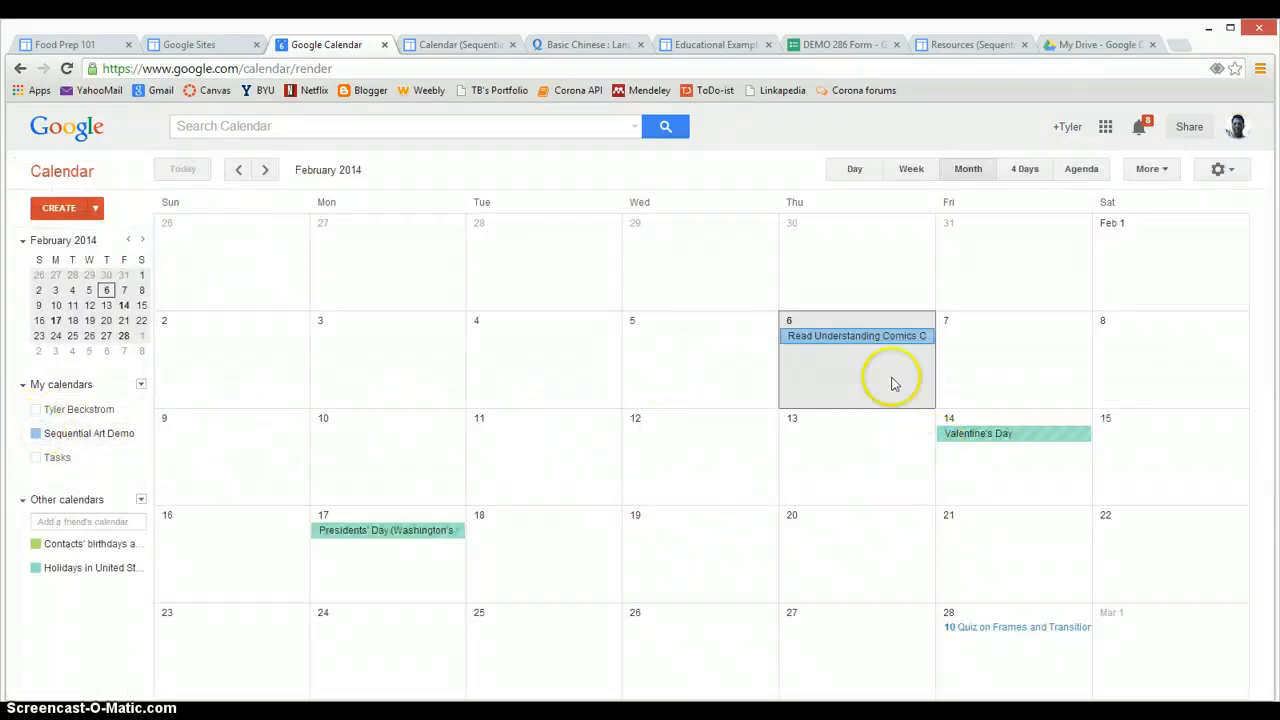
{"action": "left_click", "coordinate": [1022, 553]}
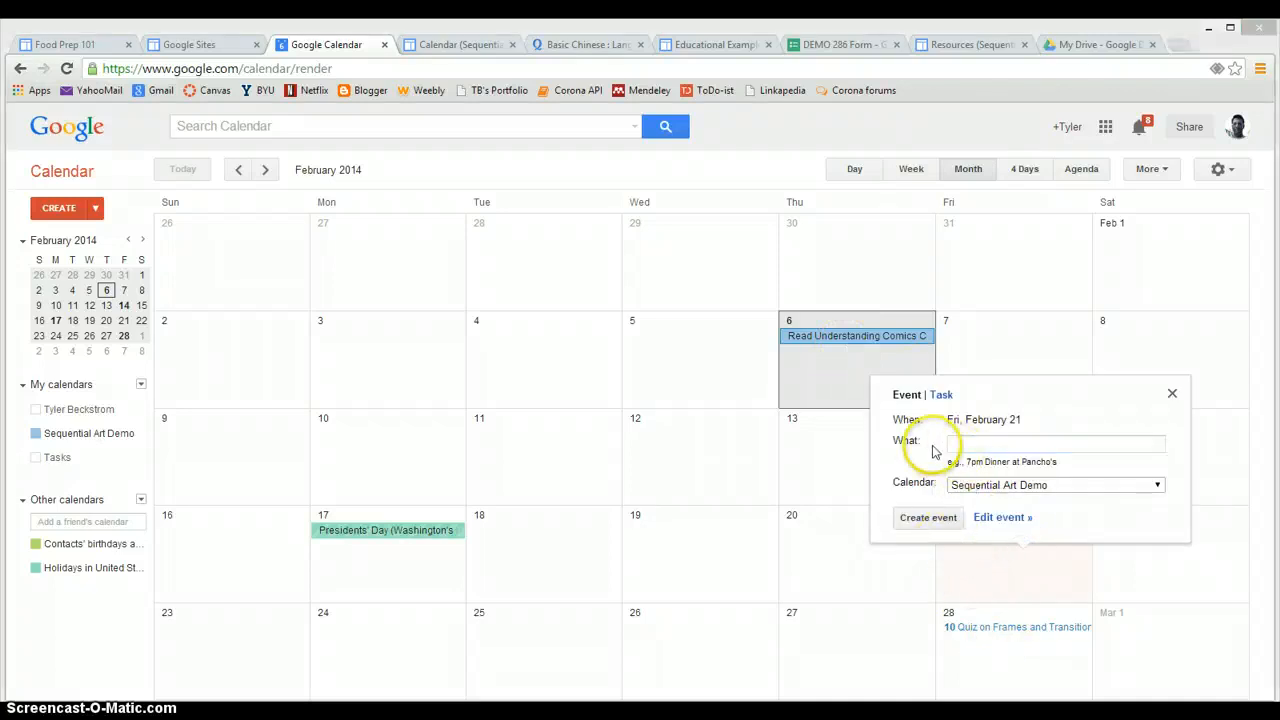
{"action": "left_click", "coordinate": [1020, 486]}
{"action": "left_click", "coordinate": [1035, 521]}
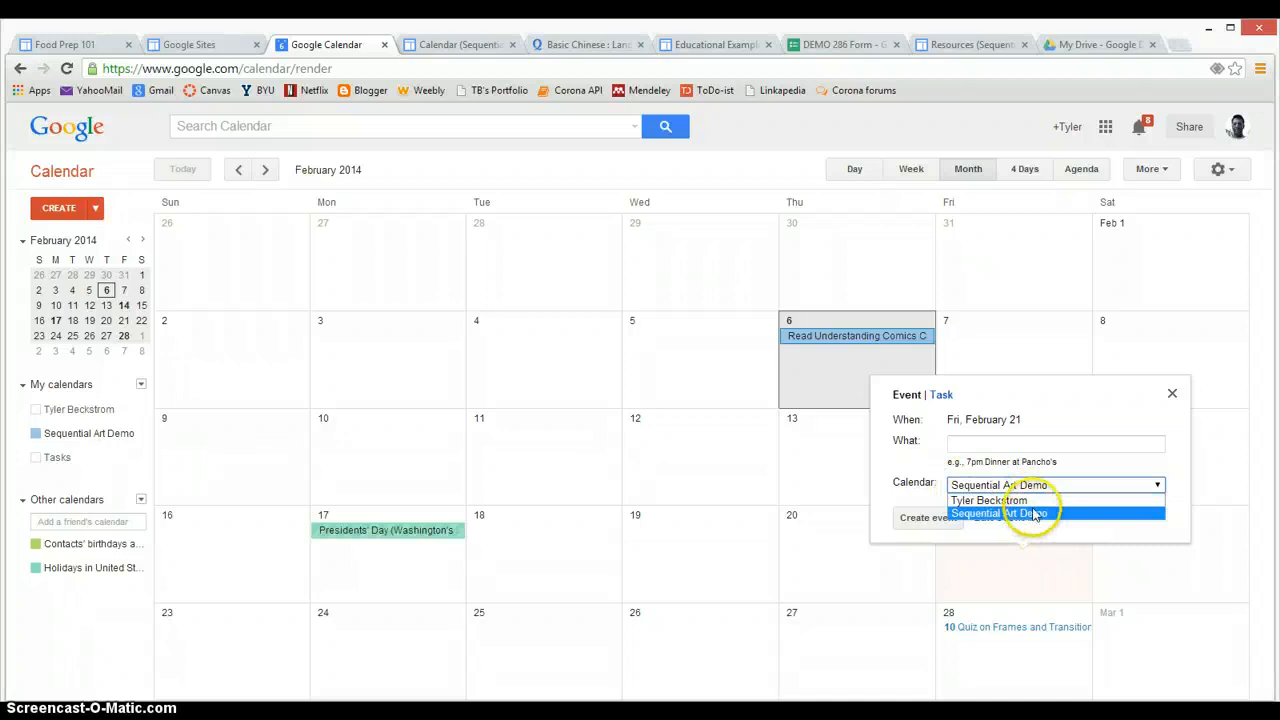
{"action": "left_click", "coordinate": [1003, 518]}
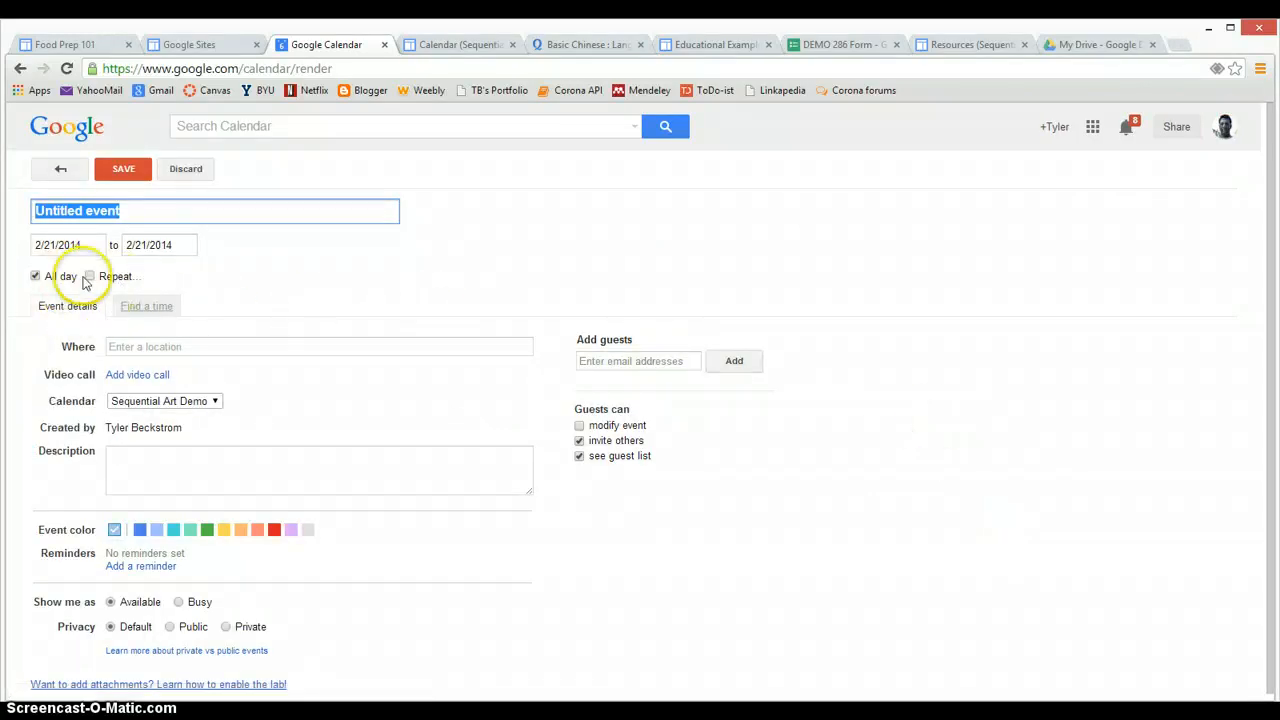
{"action": "left_click", "coordinate": [35, 276]}
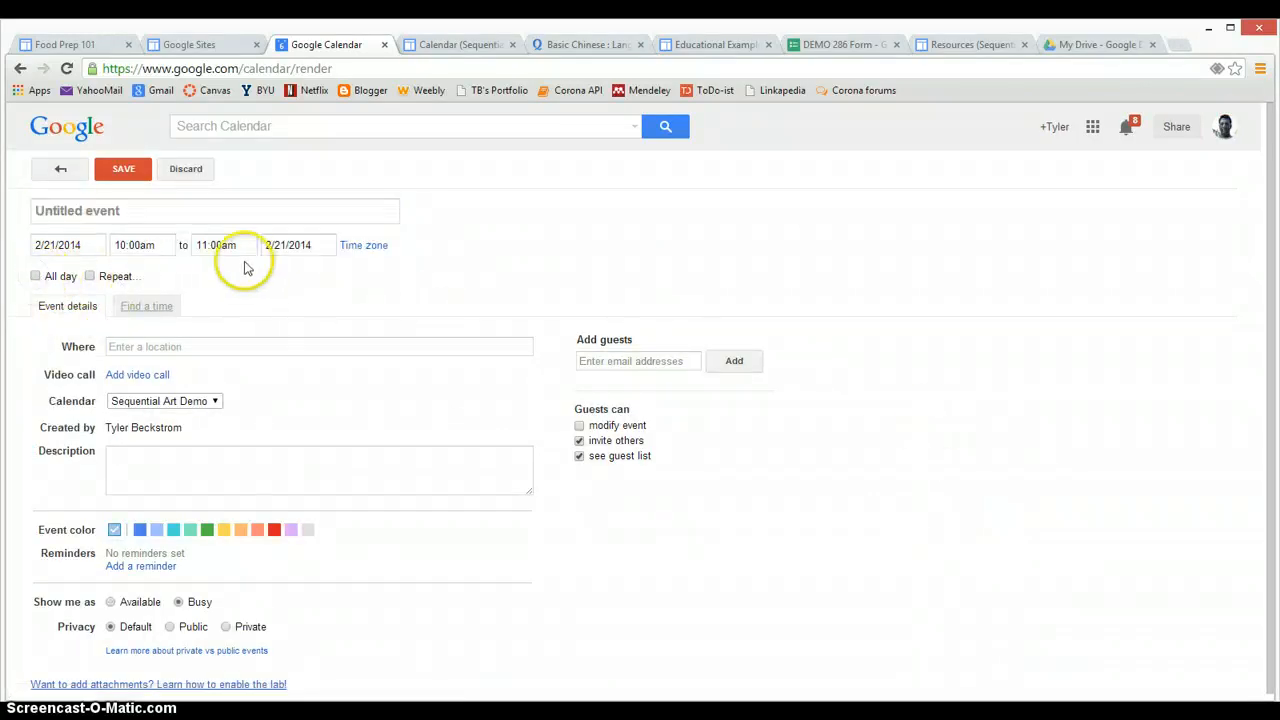
{"action": "left_click", "coordinate": [35, 276]}
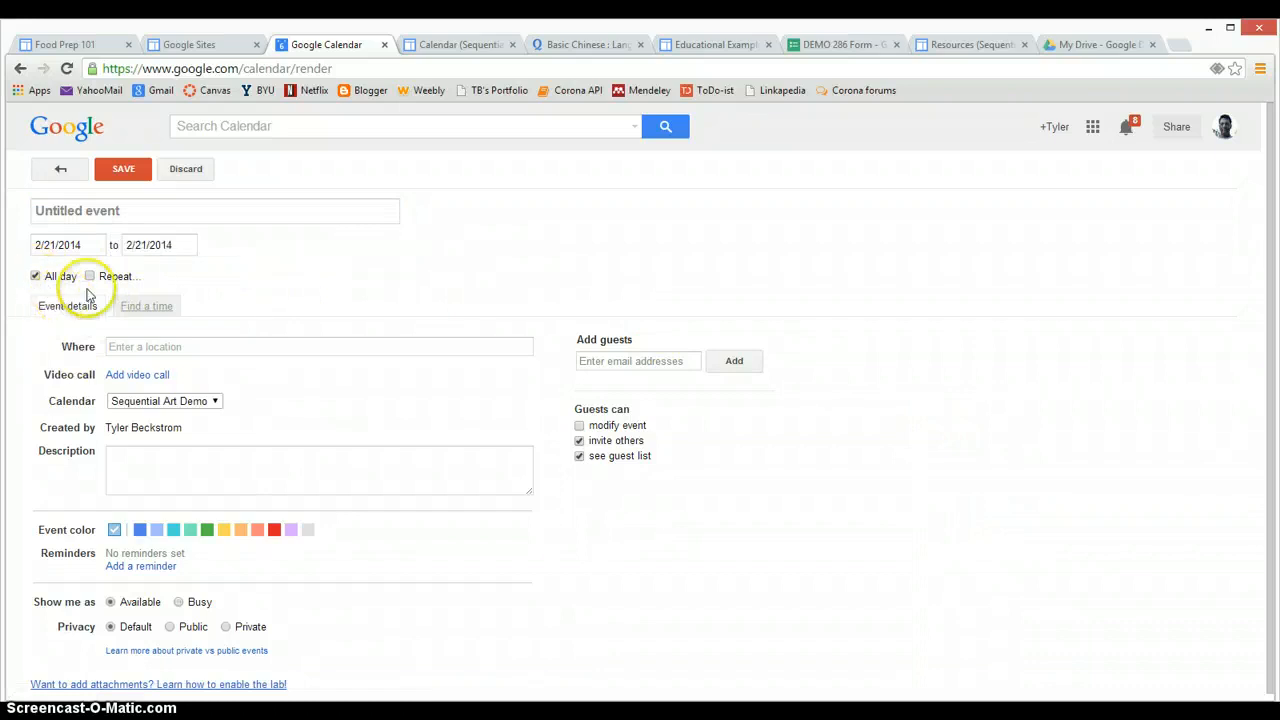
{"action": "left_click", "coordinate": [118, 168]}
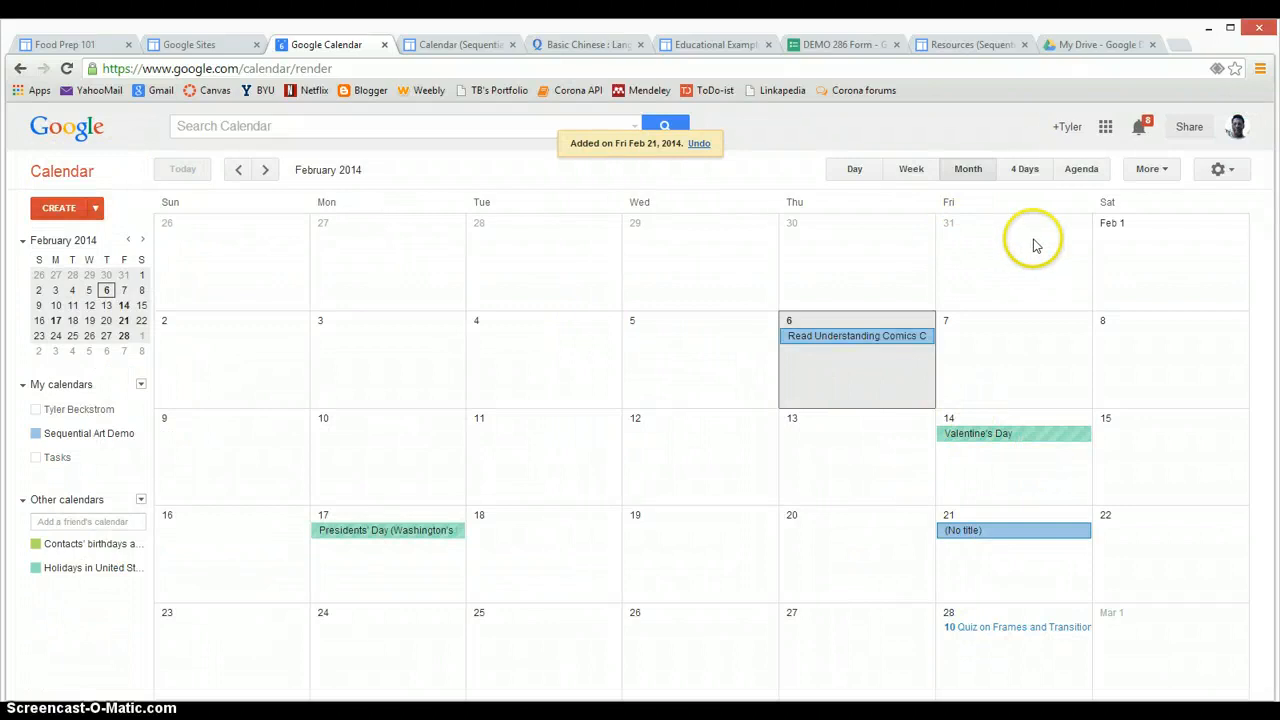
Edit the site's Calendar page and open the Insert > Calendar picker, cancelling without inserting
{"action": "left_click", "coordinate": [450, 46]}
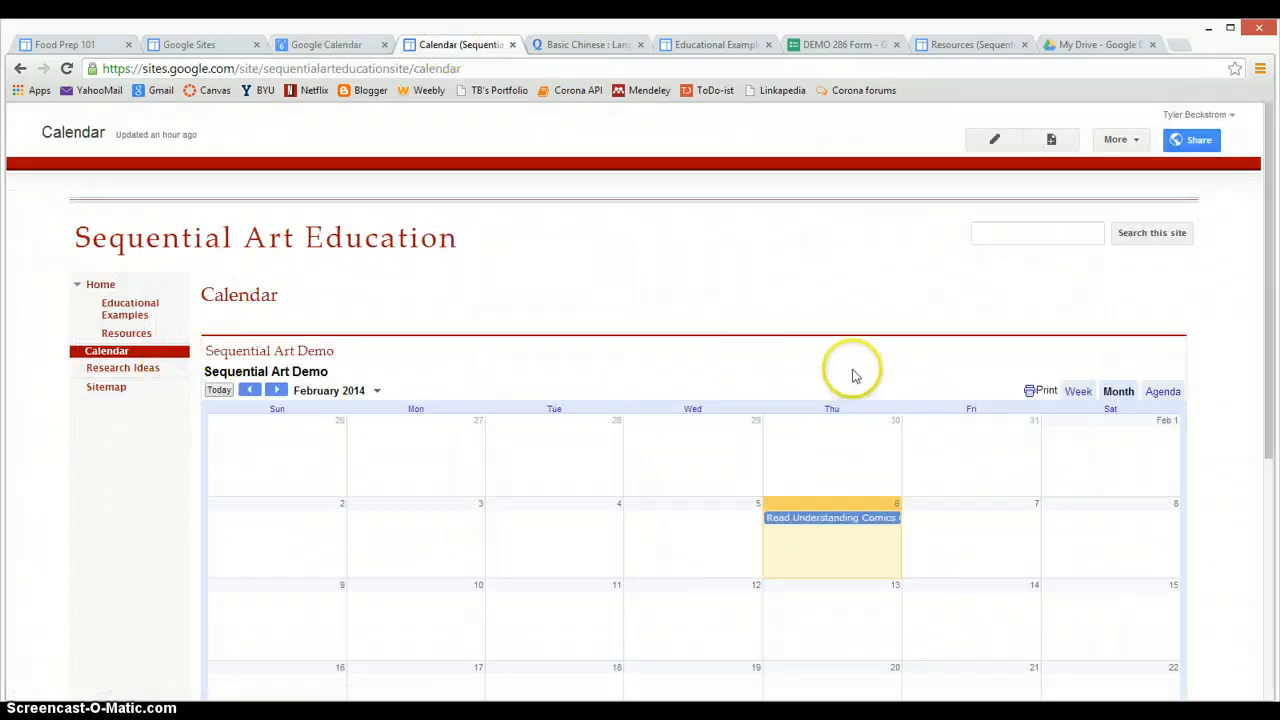
{"action": "left_click", "coordinate": [994, 139]}
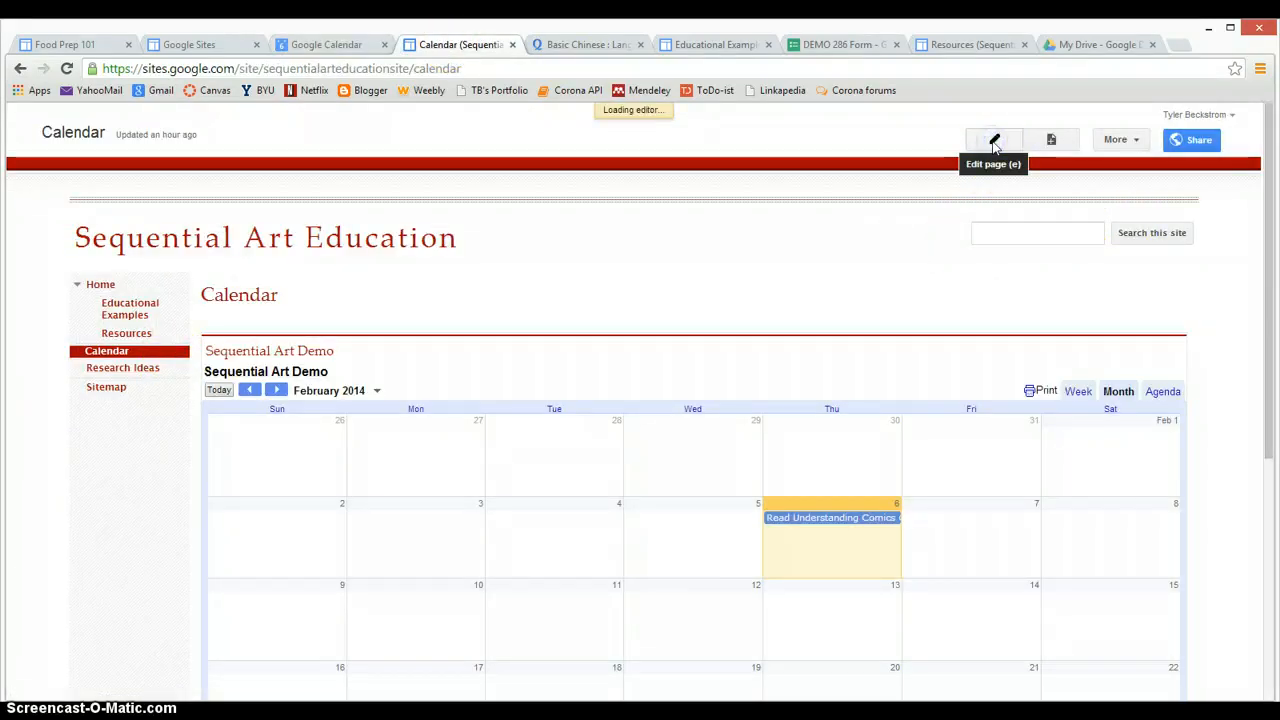
{"action": "left_click", "coordinate": [52, 160]}
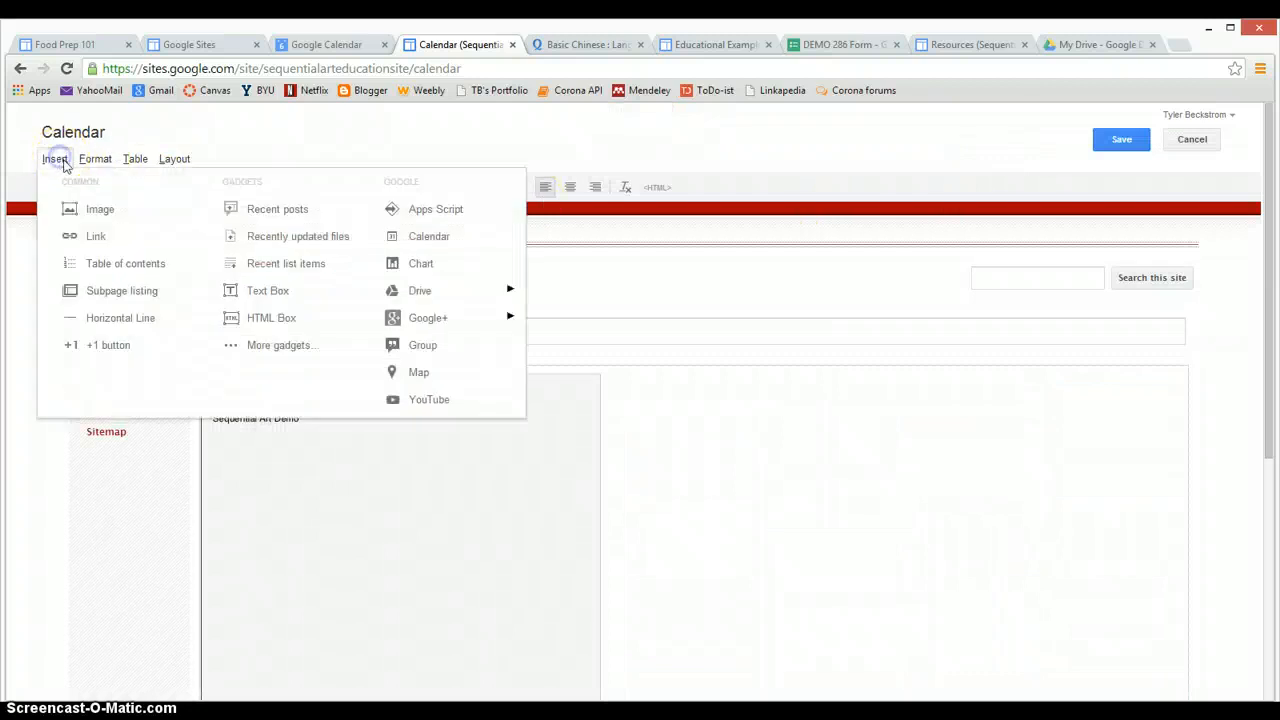
{"action": "mouse_move", "coordinate": [95, 159]}
{"action": "mouse_move", "coordinate": [40, 155]}
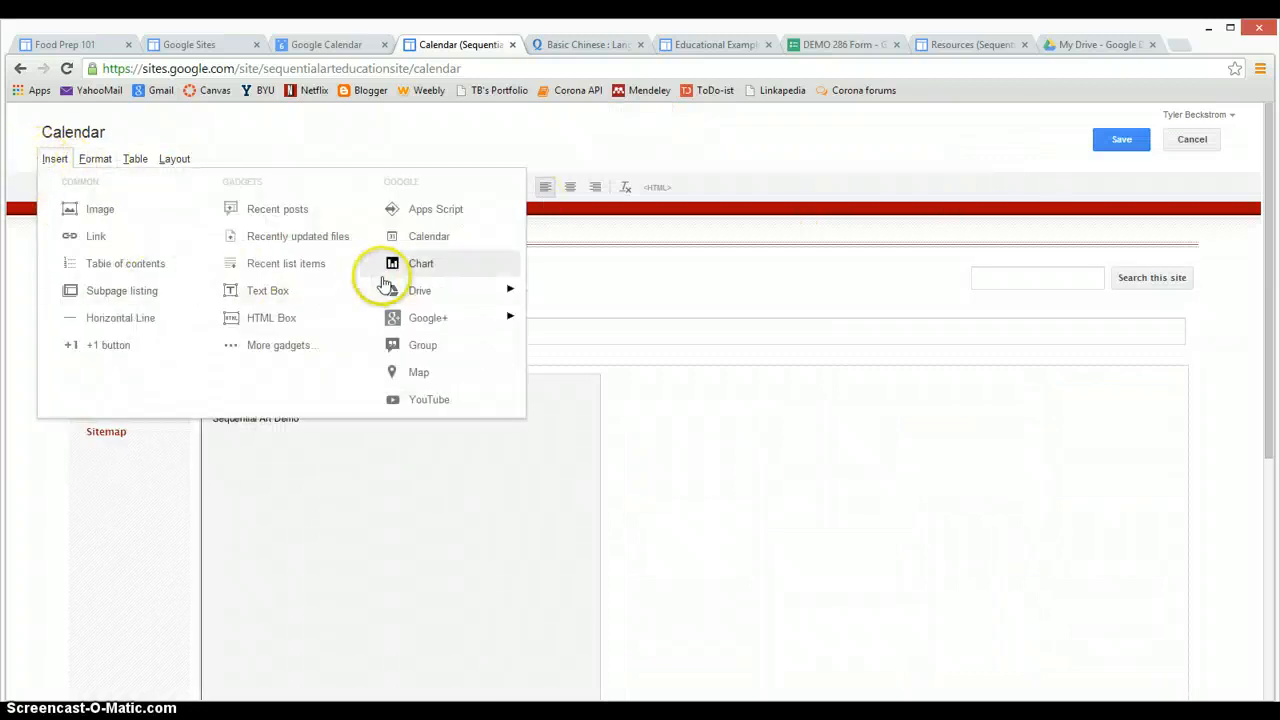
{"action": "left_click", "coordinate": [426, 236]}
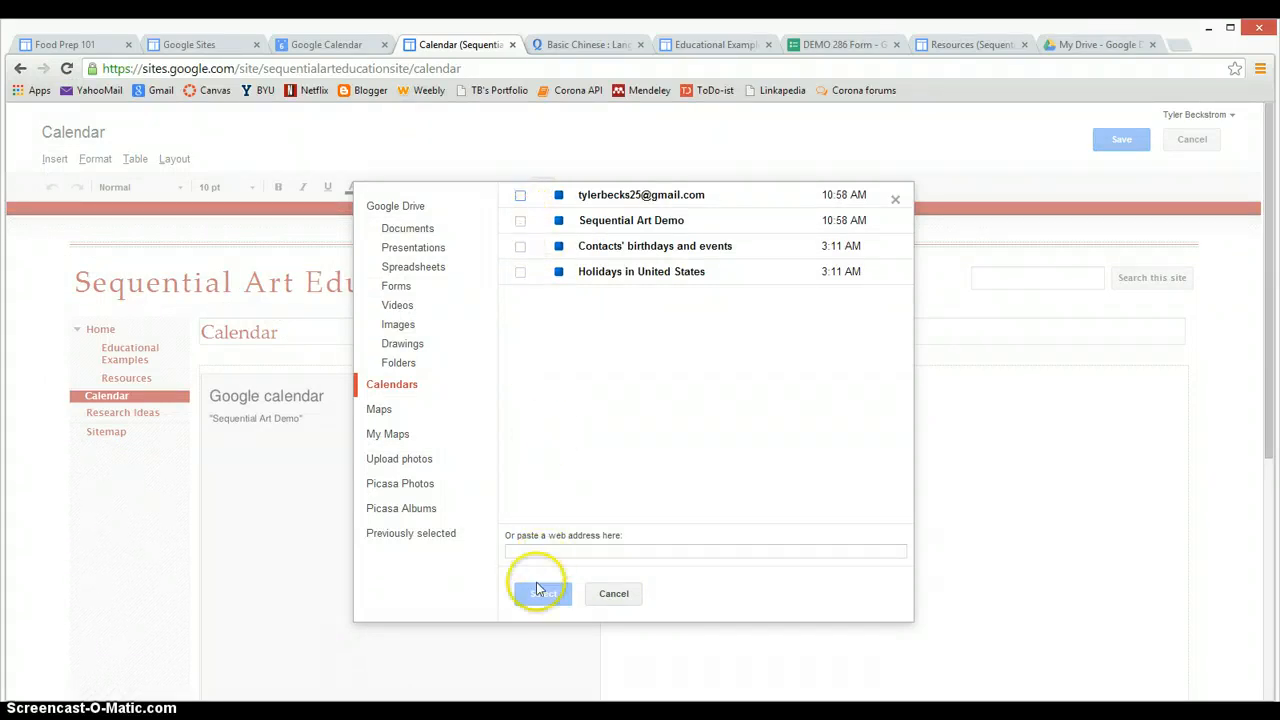
{"action": "left_click", "coordinate": [603, 586]}
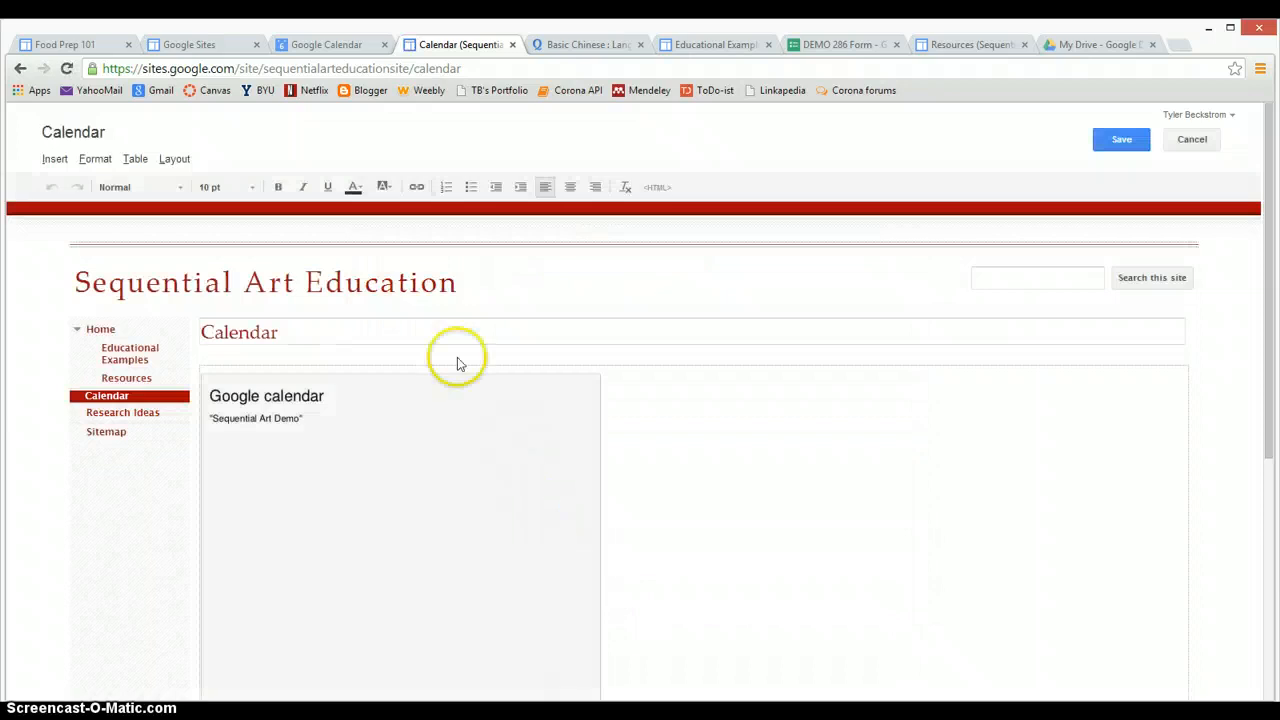
Save the Calendar page with its embedded Sequential Art Demo calendar gadget
{"action": "scroll", "coordinate": [415, 455], "scroll_direction": "down", "scroll_amount": 3}
{"action": "scroll", "coordinate": [420, 466], "scroll_direction": "up", "scroll_amount": 2}
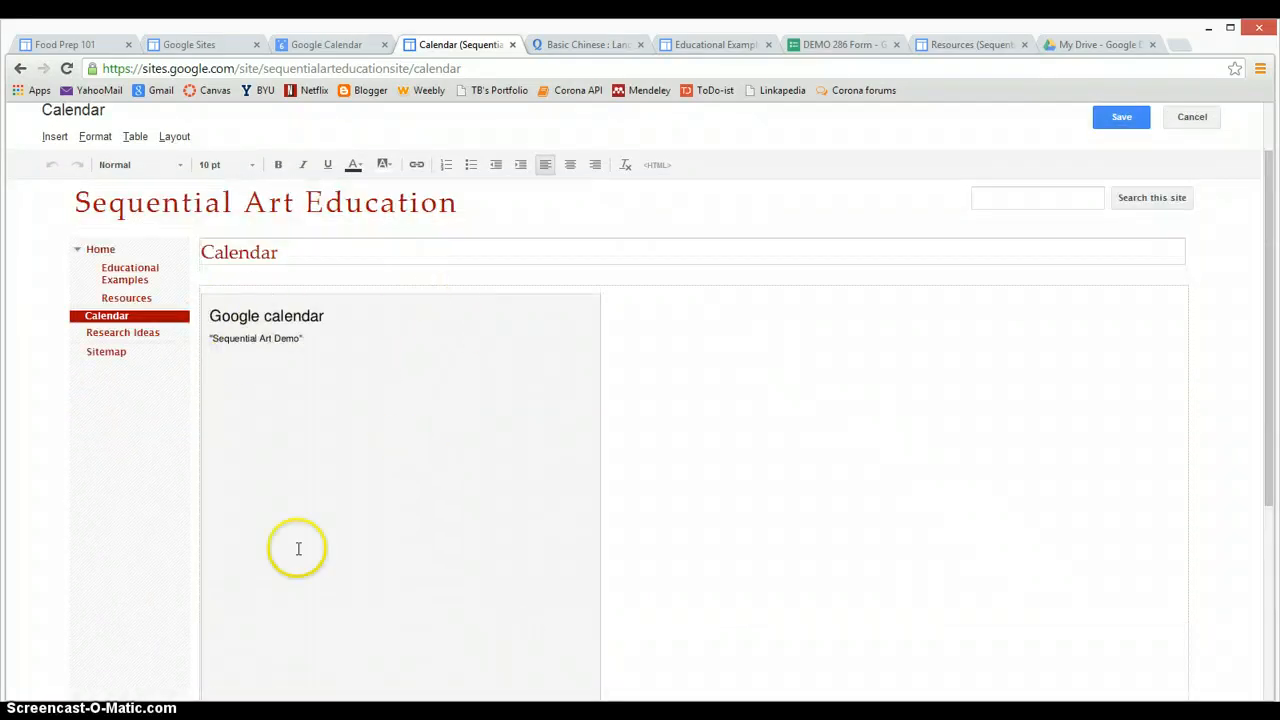
{"action": "scroll", "coordinate": [900, 372], "scroll_direction": "up", "scroll_amount": 1}
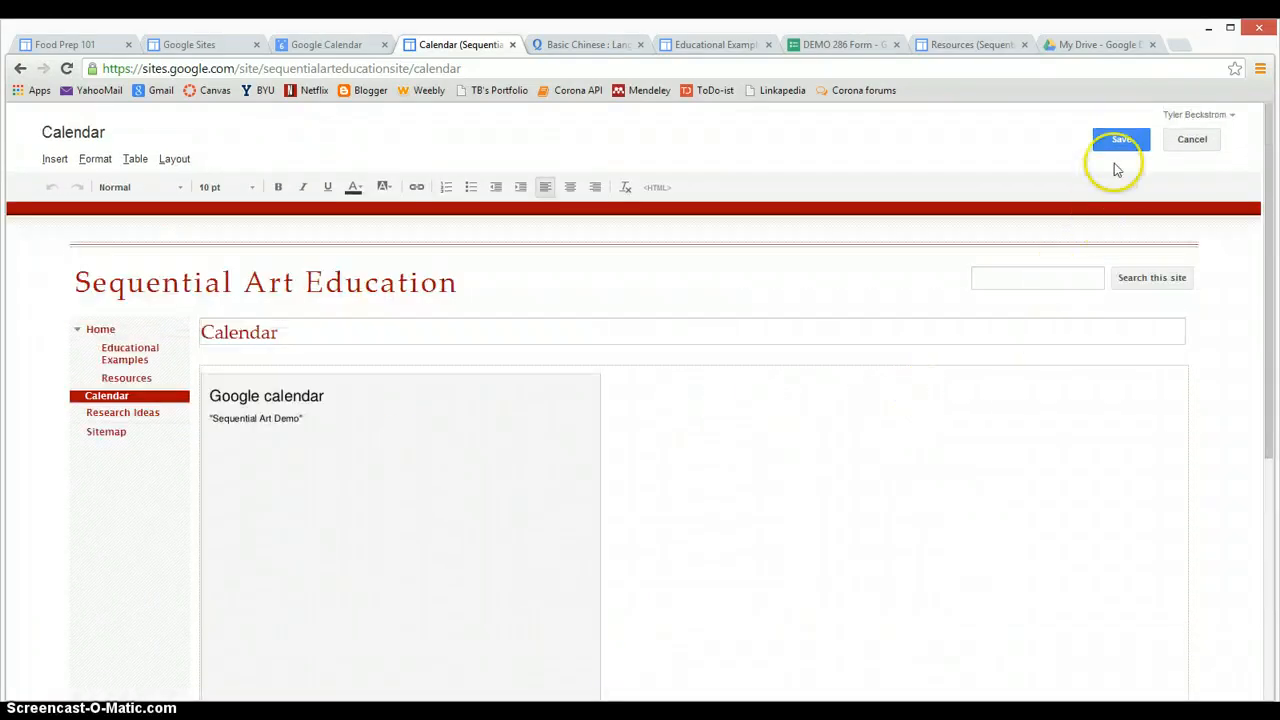
{"action": "left_click", "coordinate": [1122, 139]}
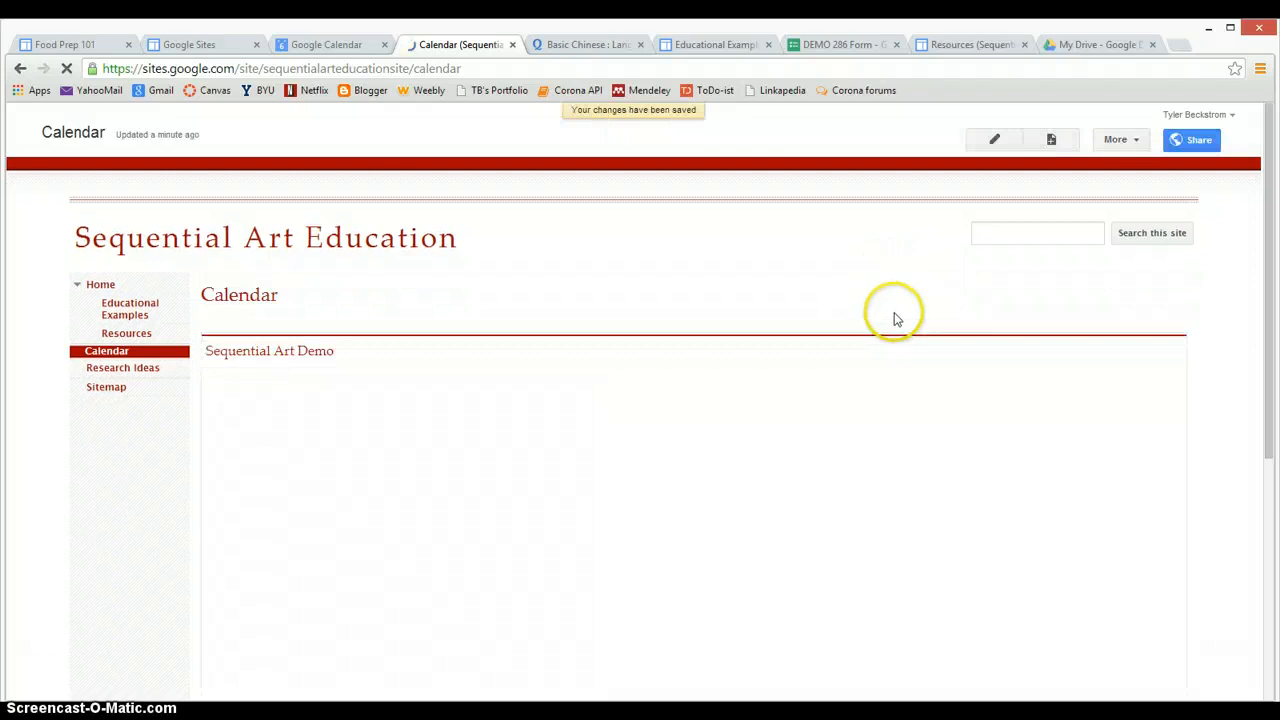
Check the embedded calendar on the saved page, then bring up DEMO 286 Form's 760×500 embed code
{"action": "scroll", "coordinate": [80, 465], "scroll_direction": "down", "scroll_amount": 3}
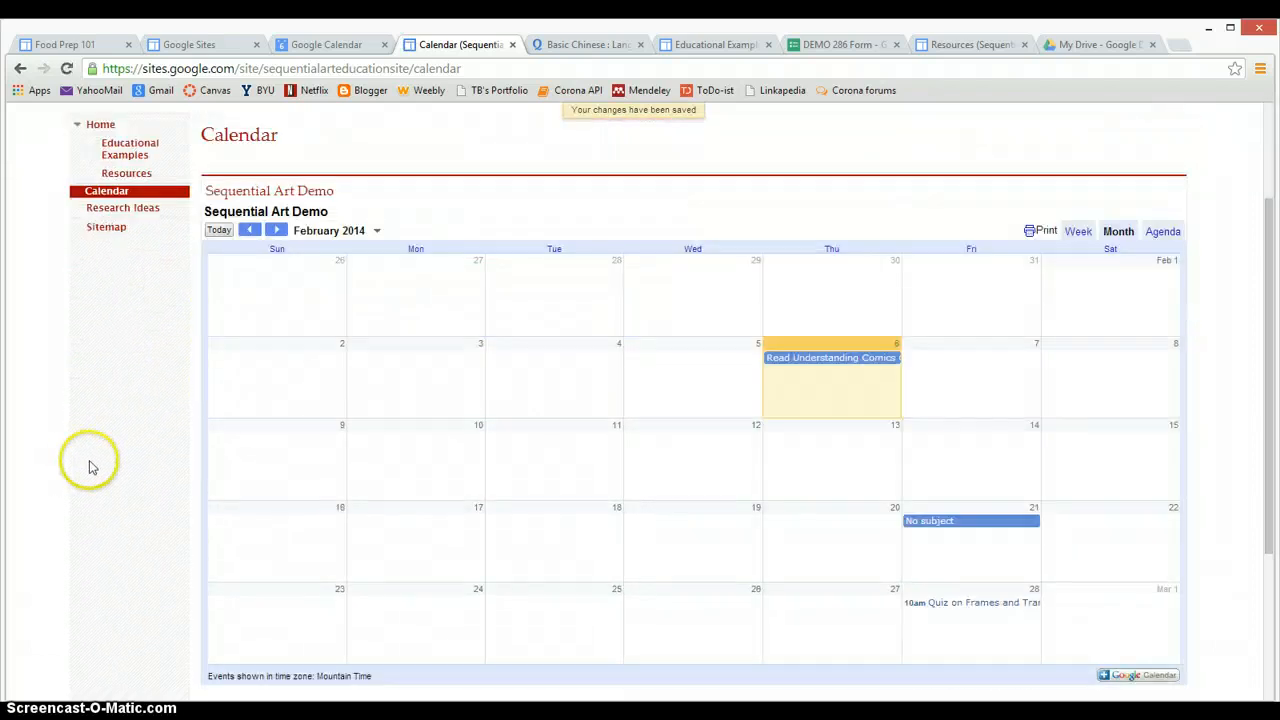
{"action": "scroll", "coordinate": [92, 465], "scroll_direction": "down", "scroll_amount": 1}
{"action": "scroll", "coordinate": [620, 385], "scroll_direction": "up", "scroll_amount": 3}
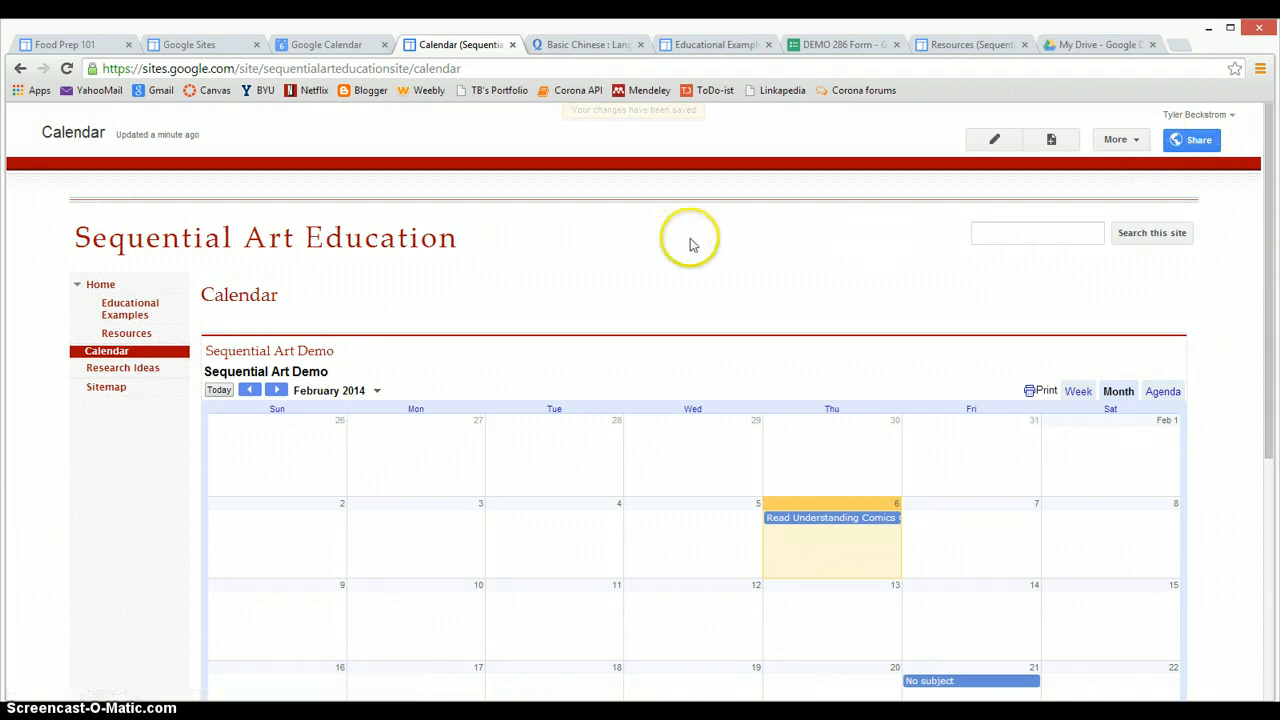
{"action": "scroll", "coordinate": [141, 451], "scroll_direction": "down", "scroll_amount": 2}
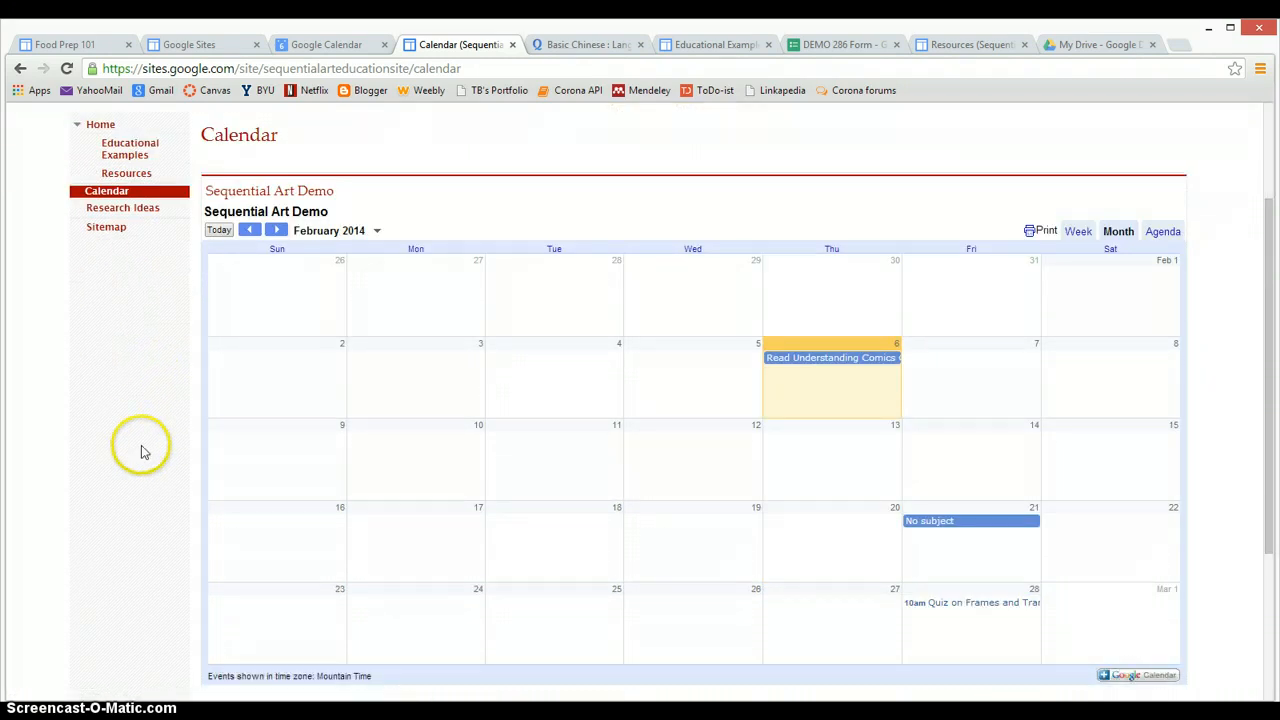
{"action": "scroll", "coordinate": [506, 417], "scroll_direction": "down", "scroll_amount": 1}
{"action": "scroll", "coordinate": [1015, 177], "scroll_direction": "up", "scroll_amount": 4}
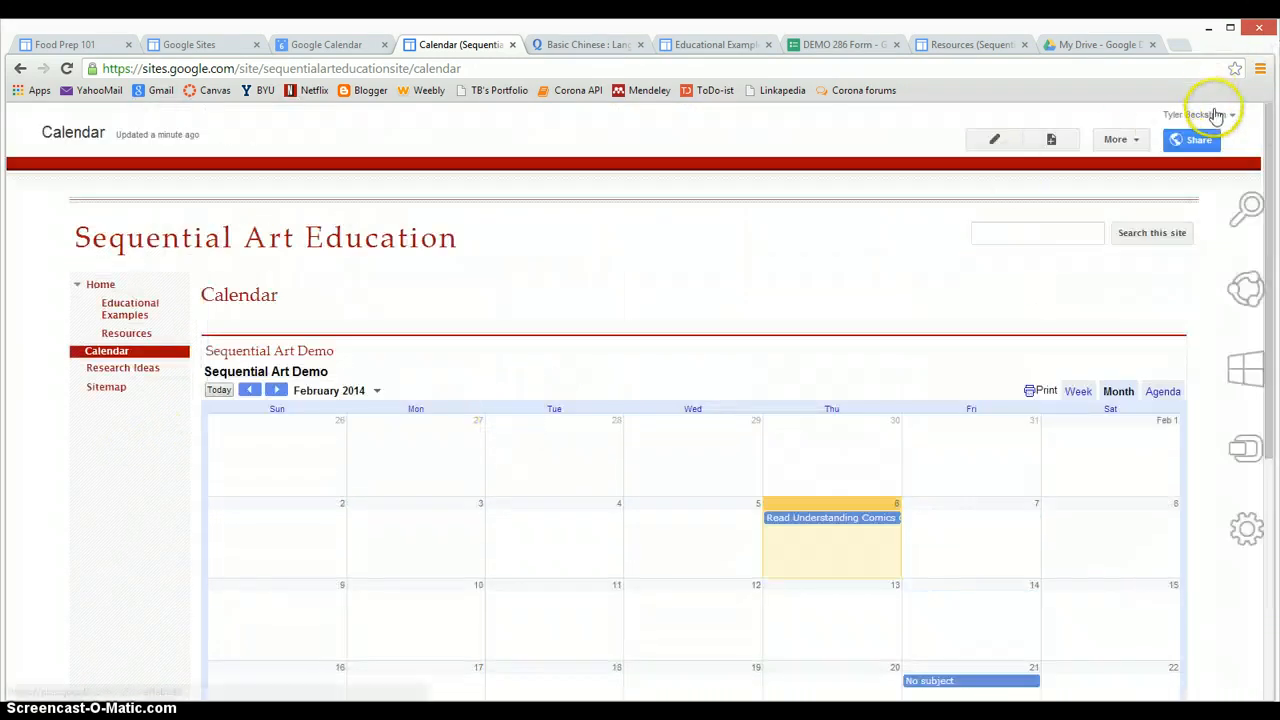
{"action": "scroll", "coordinate": [871, 357], "scroll_direction": "down", "scroll_amount": 3}
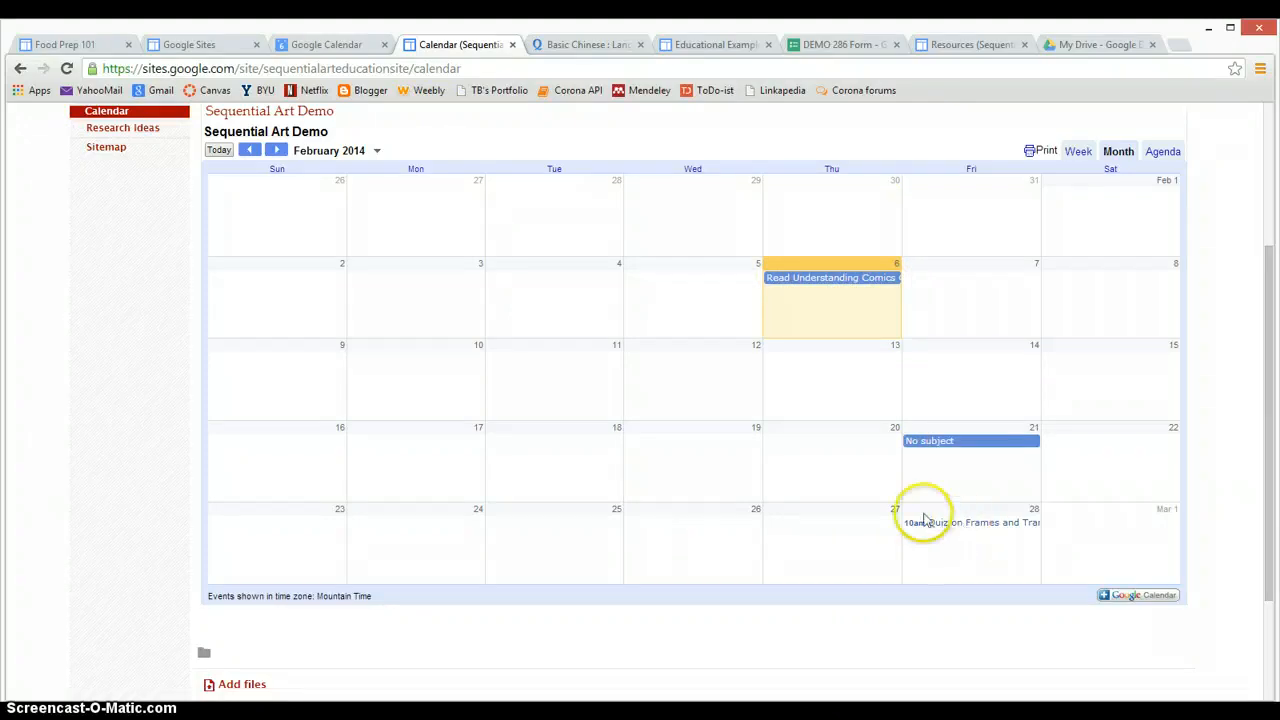
{"action": "scroll", "coordinate": [615, 250], "scroll_direction": "up", "scroll_amount": 3}
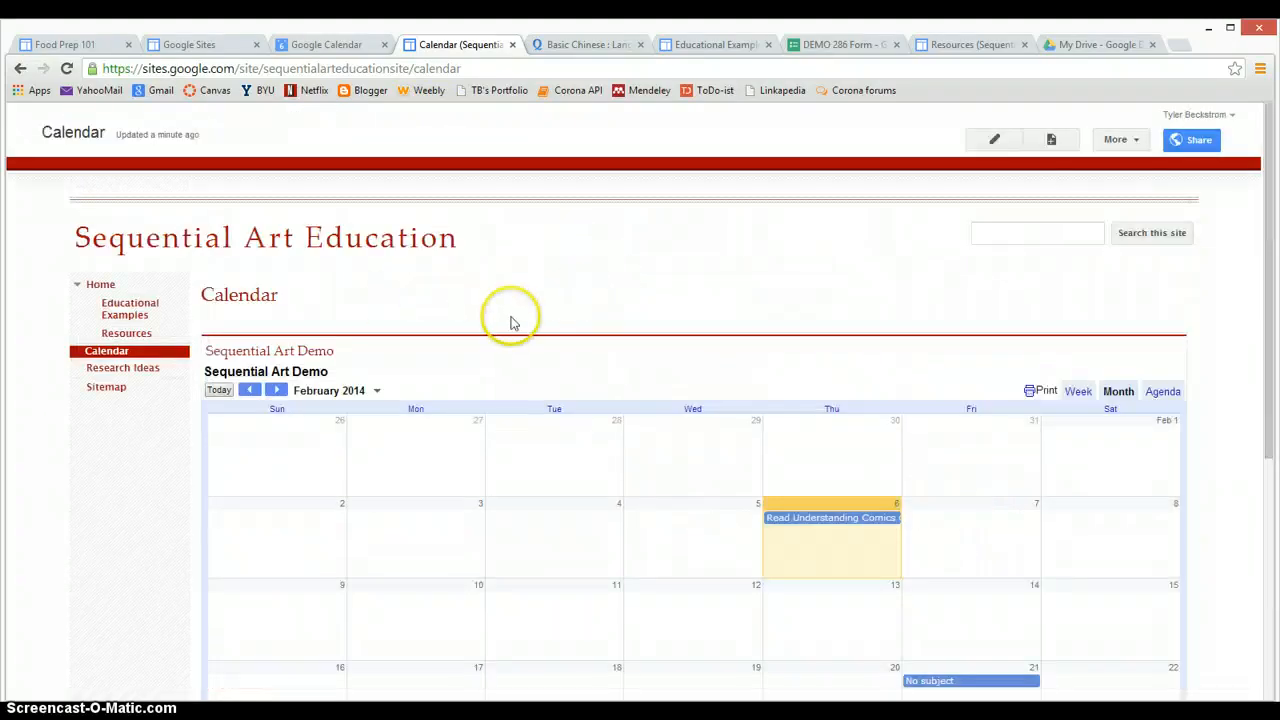
{"action": "left_click", "coordinate": [589, 46]}
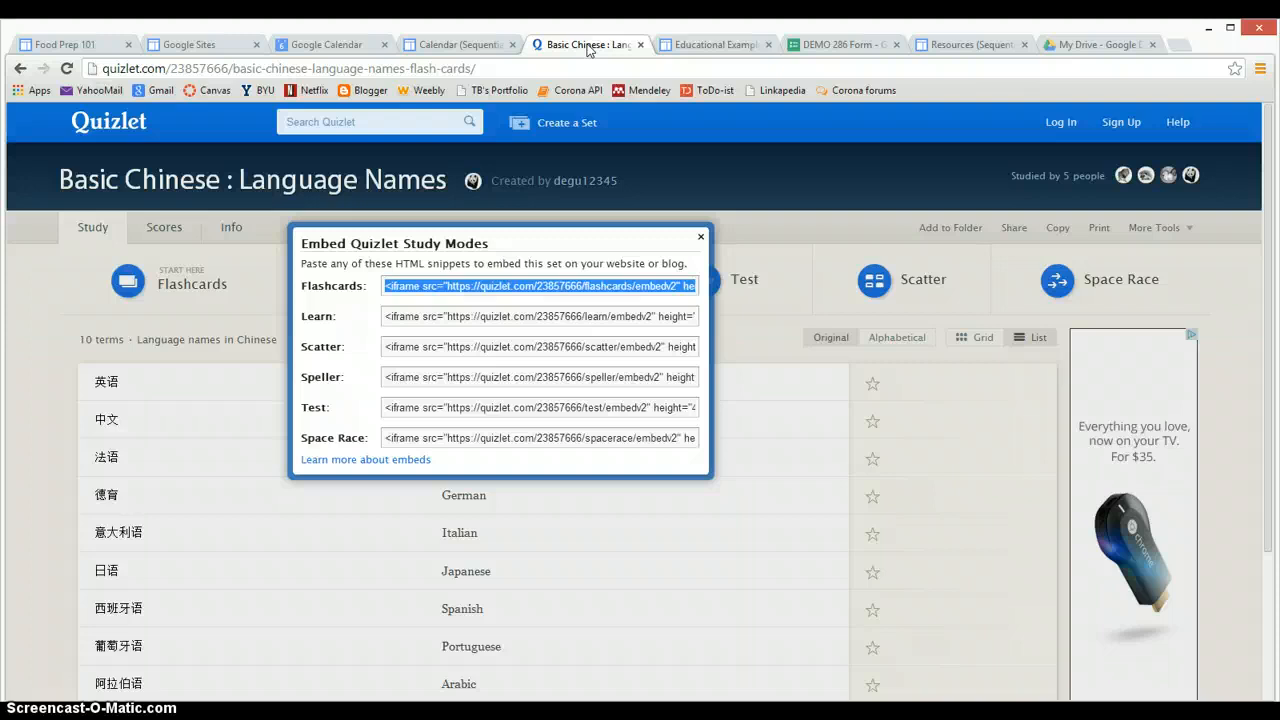
{"action": "left_click", "coordinate": [869, 46]}
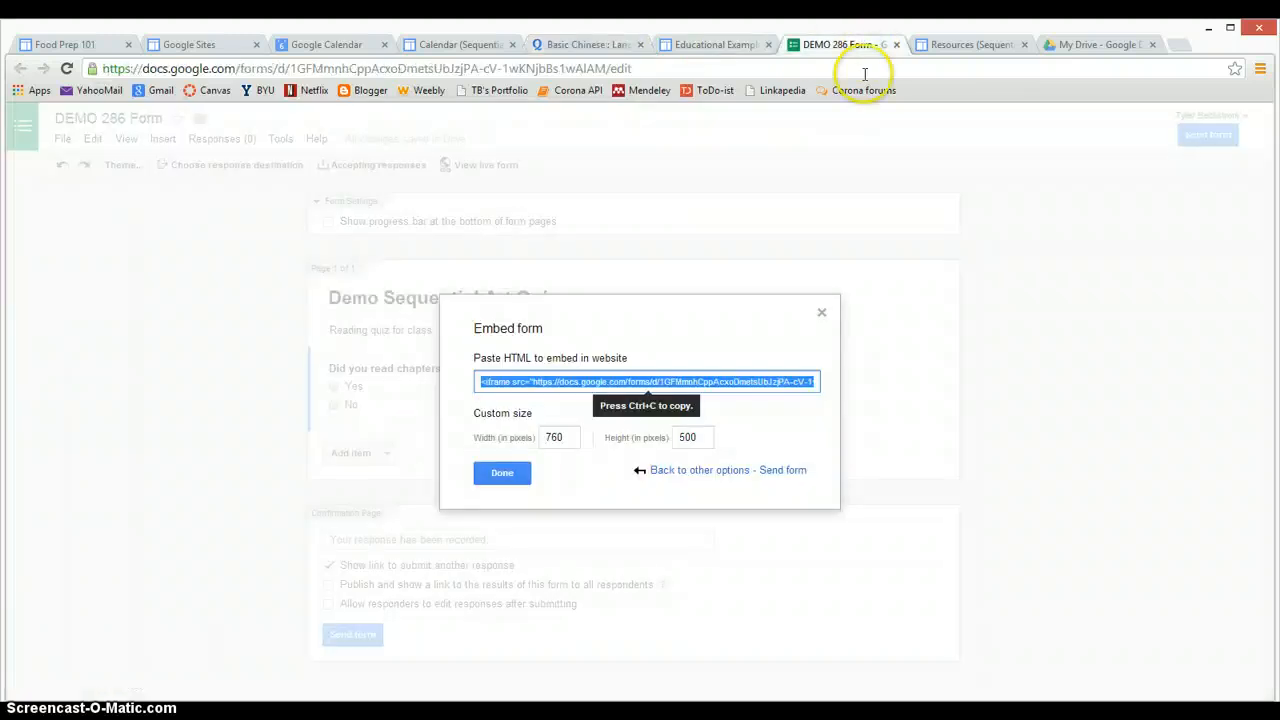
Load Google Drive's My Drive at drive.google.com in the form's tab
{"action": "left_click", "coordinate": [248, 68]}
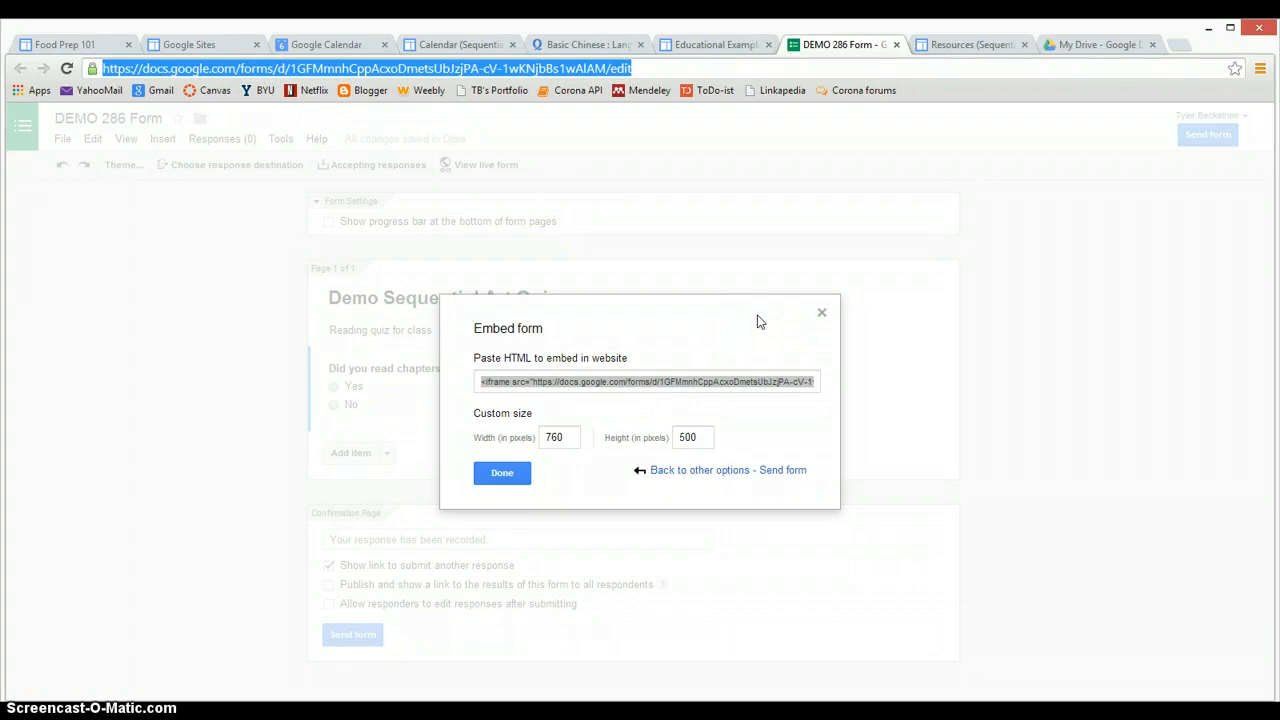
{"action": "type", "text": "drive.go"}
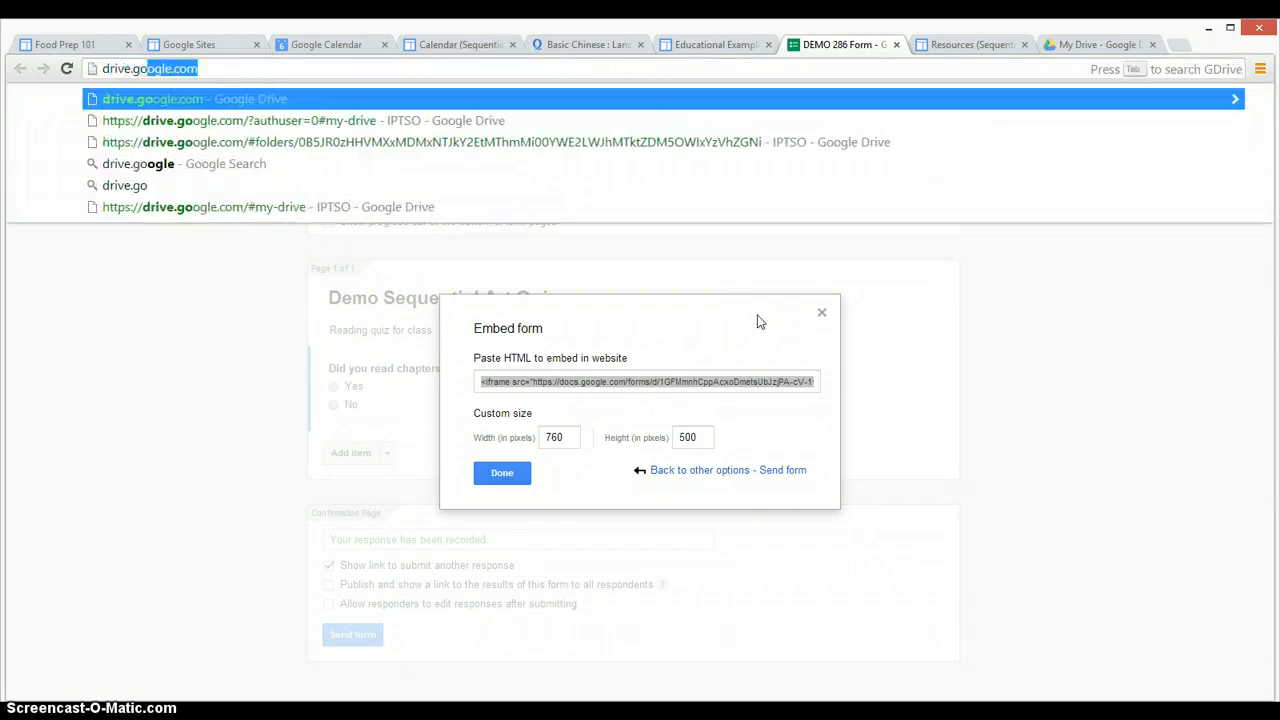
{"action": "type", "text": "ogle.co"}
{"action": "key", "text": "Return"}
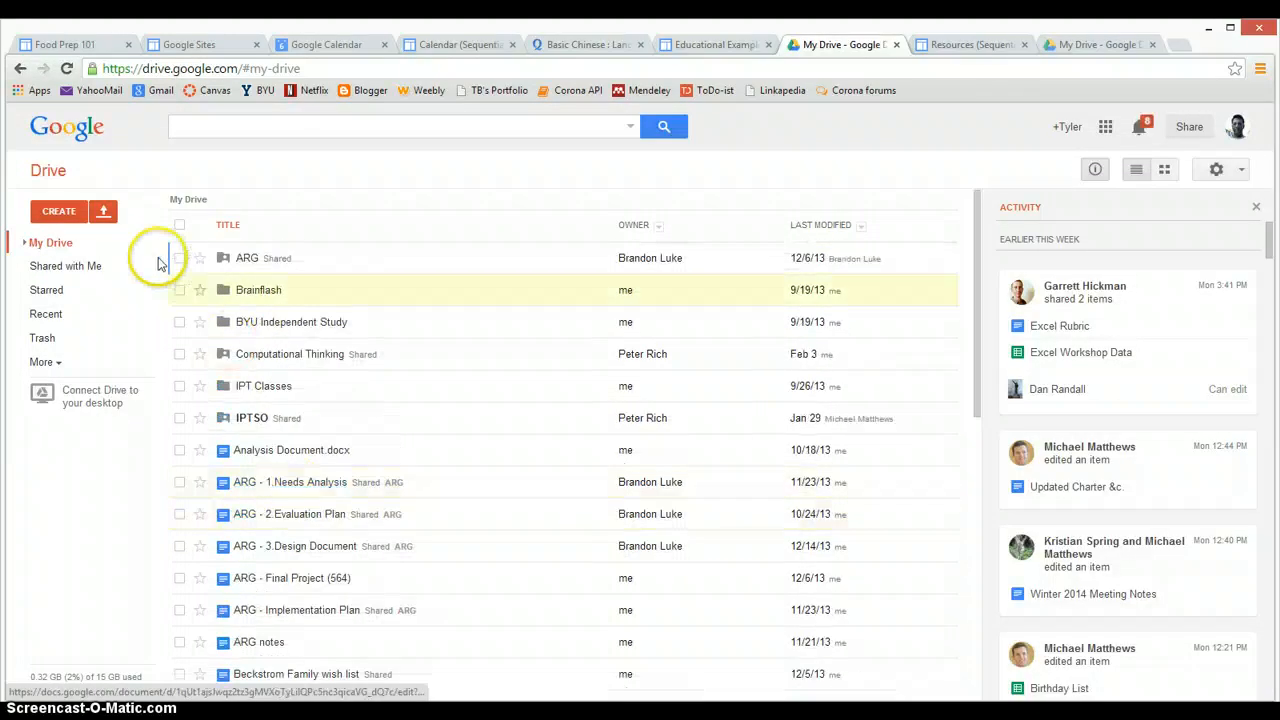
Create a new blank Form from Google Drive's CREATE menu
{"action": "left_click", "coordinate": [60, 212]}
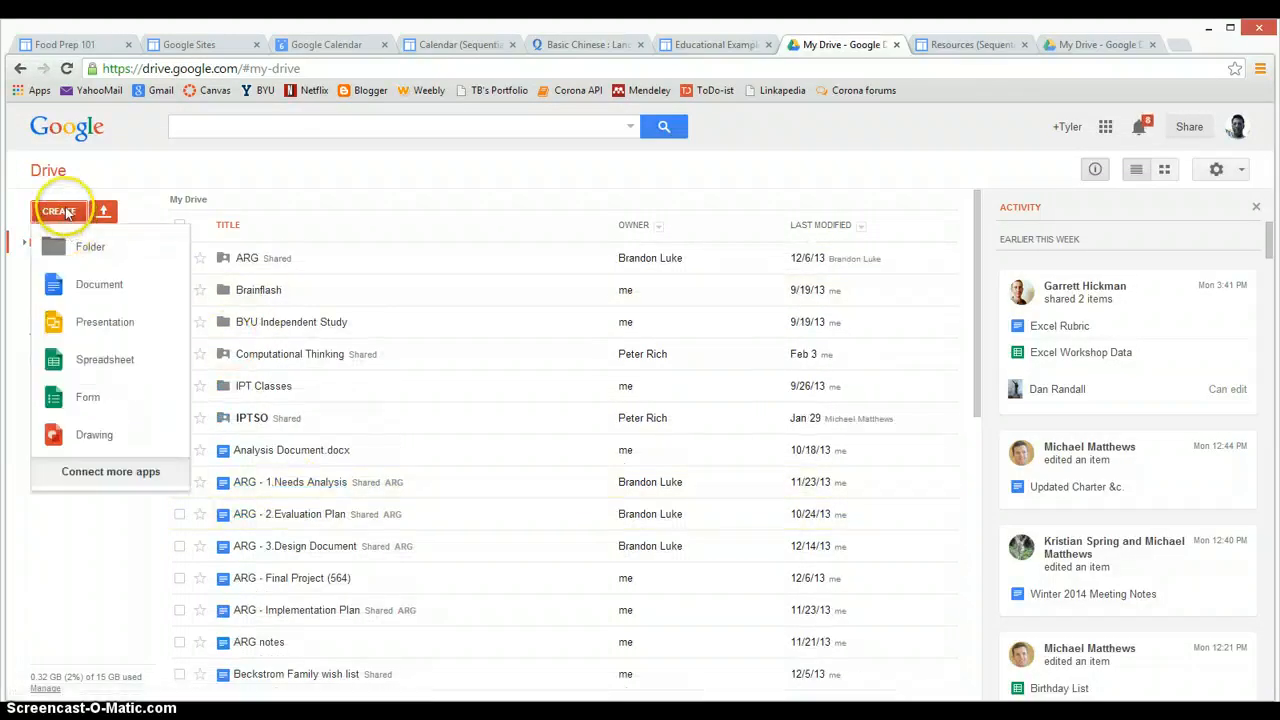
{"action": "left_click", "coordinate": [86, 399]}
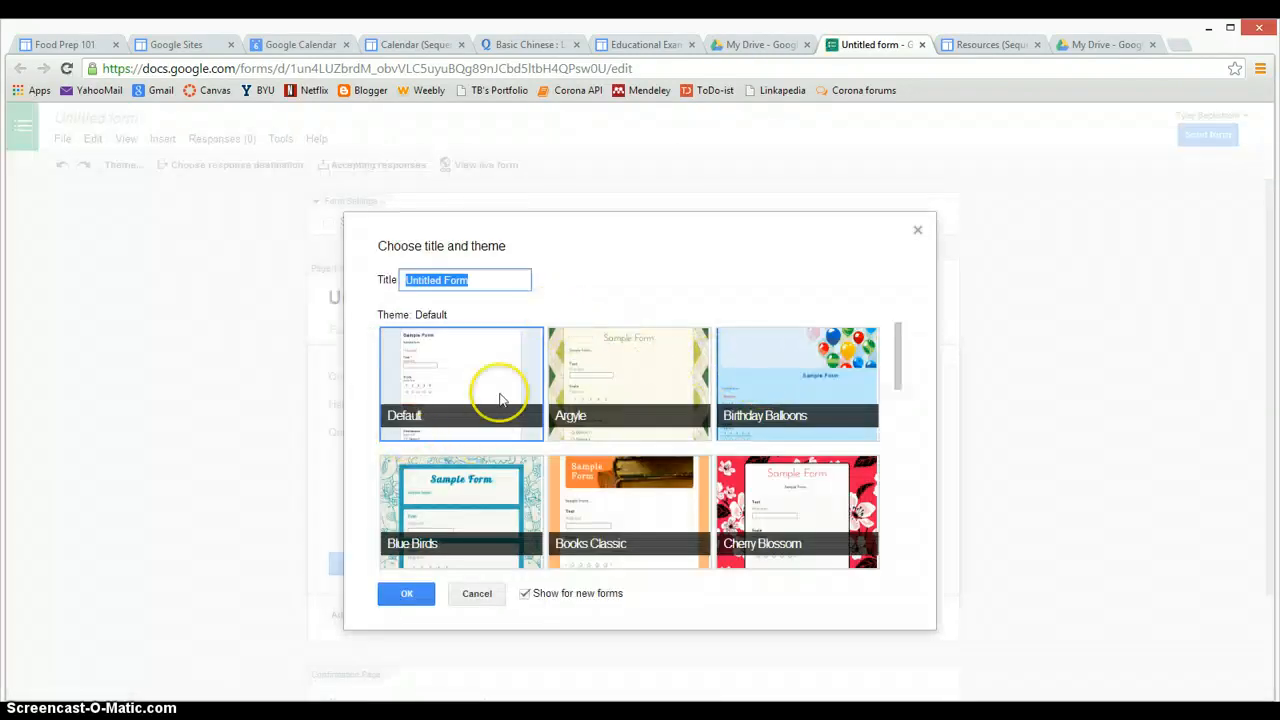
Give the new form the Default theme and keep its first question as Multiple choice
{"action": "left_click", "coordinate": [423, 374]}
{"action": "left_click", "coordinate": [408, 585]}
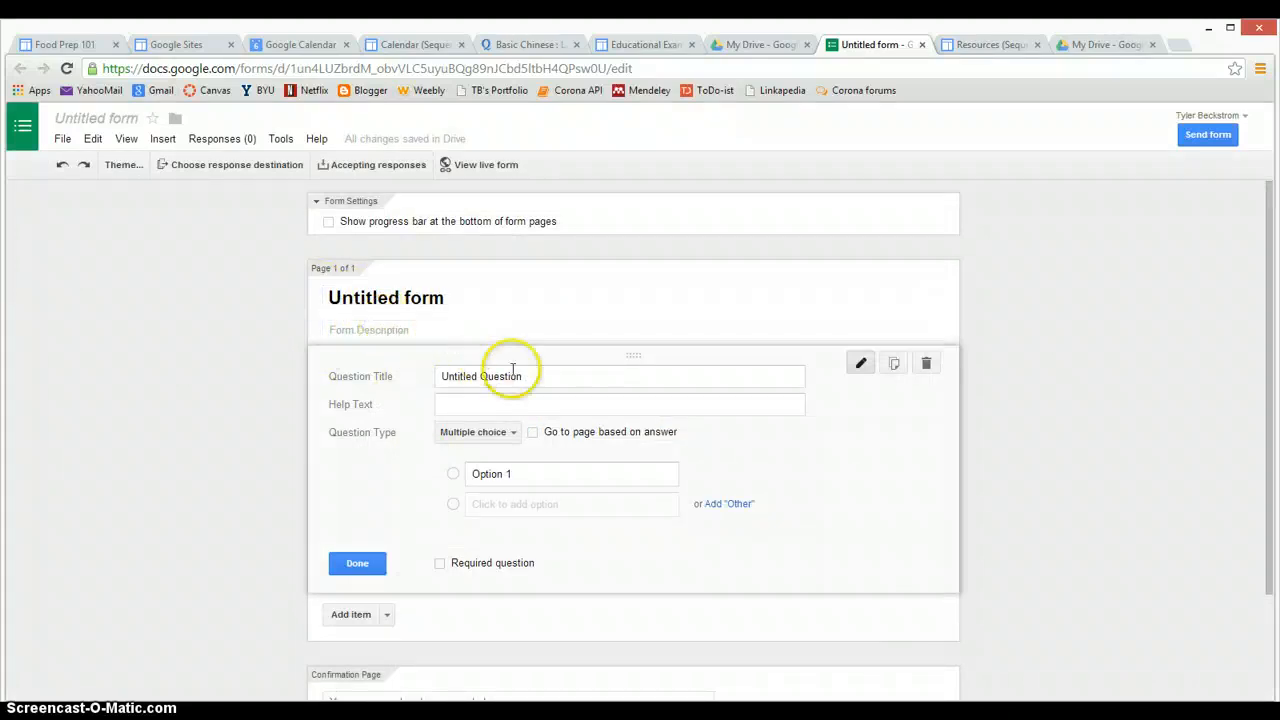
{"action": "left_click", "coordinate": [547, 377]}
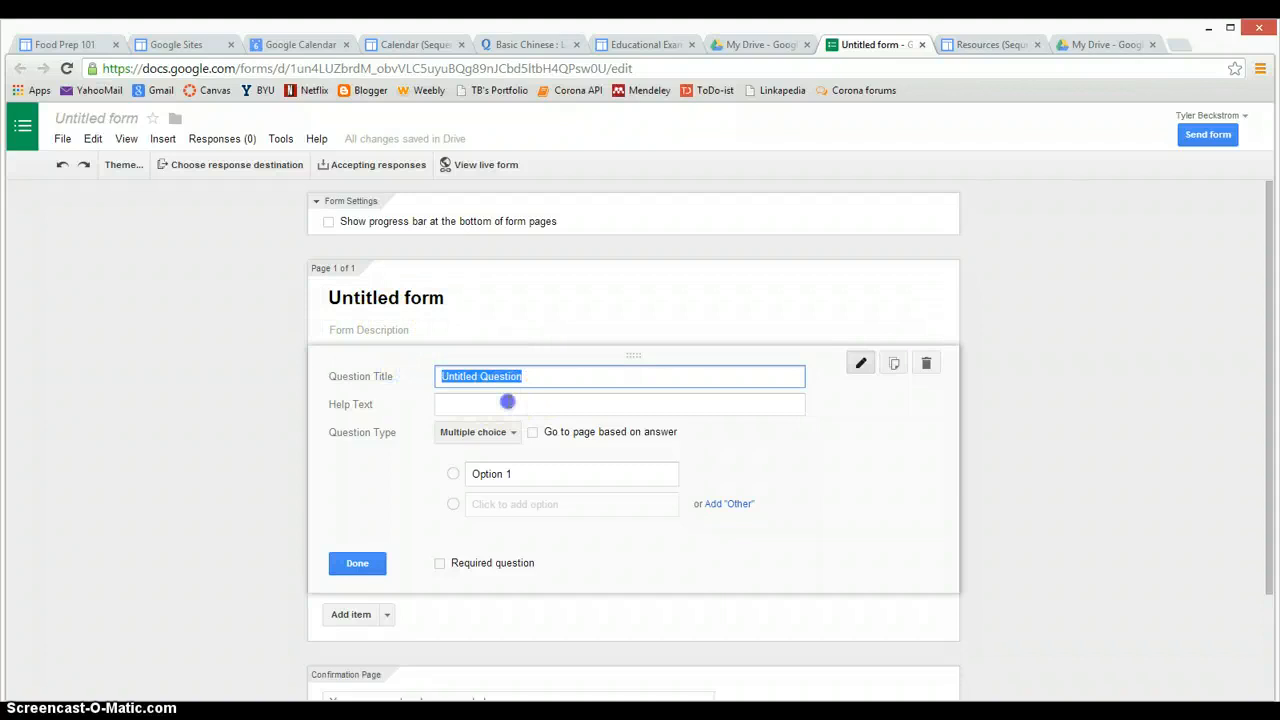
{"action": "left_click", "coordinate": [507, 401]}
{"action": "scroll", "coordinate": [435, 470], "scroll_direction": "down", "scroll_amount": 1}
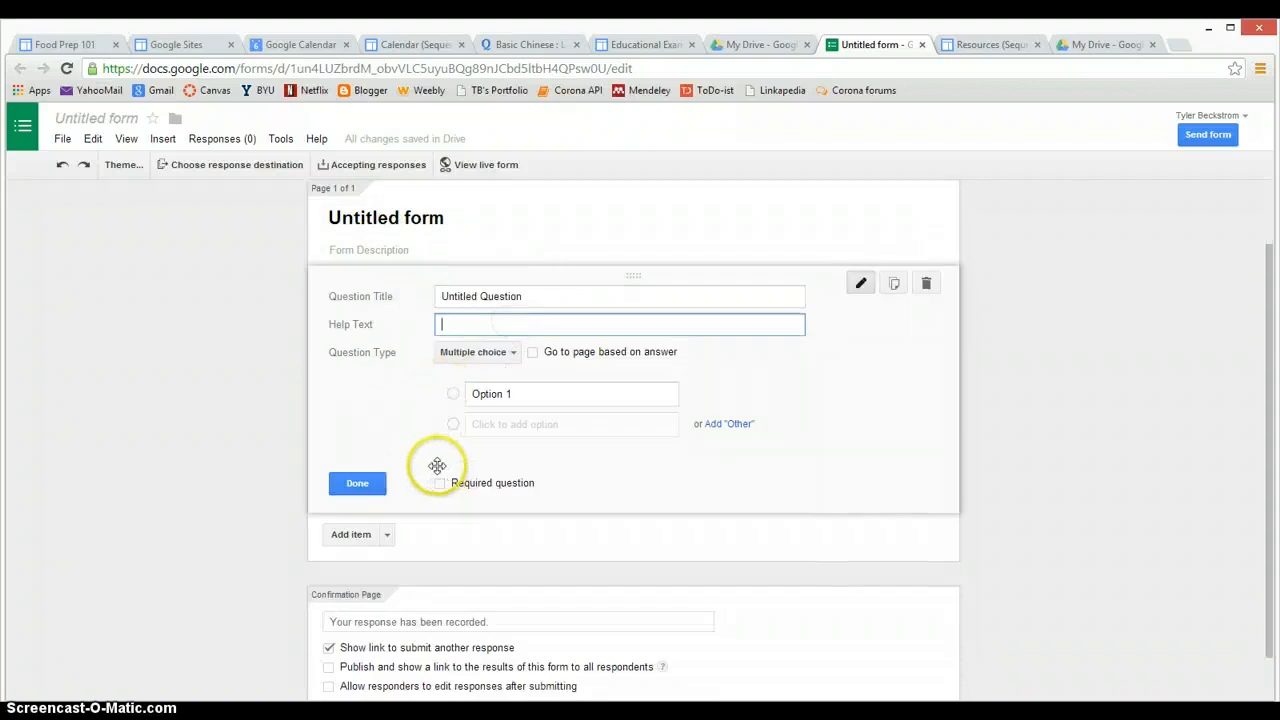
{"action": "left_click", "coordinate": [501, 353]}
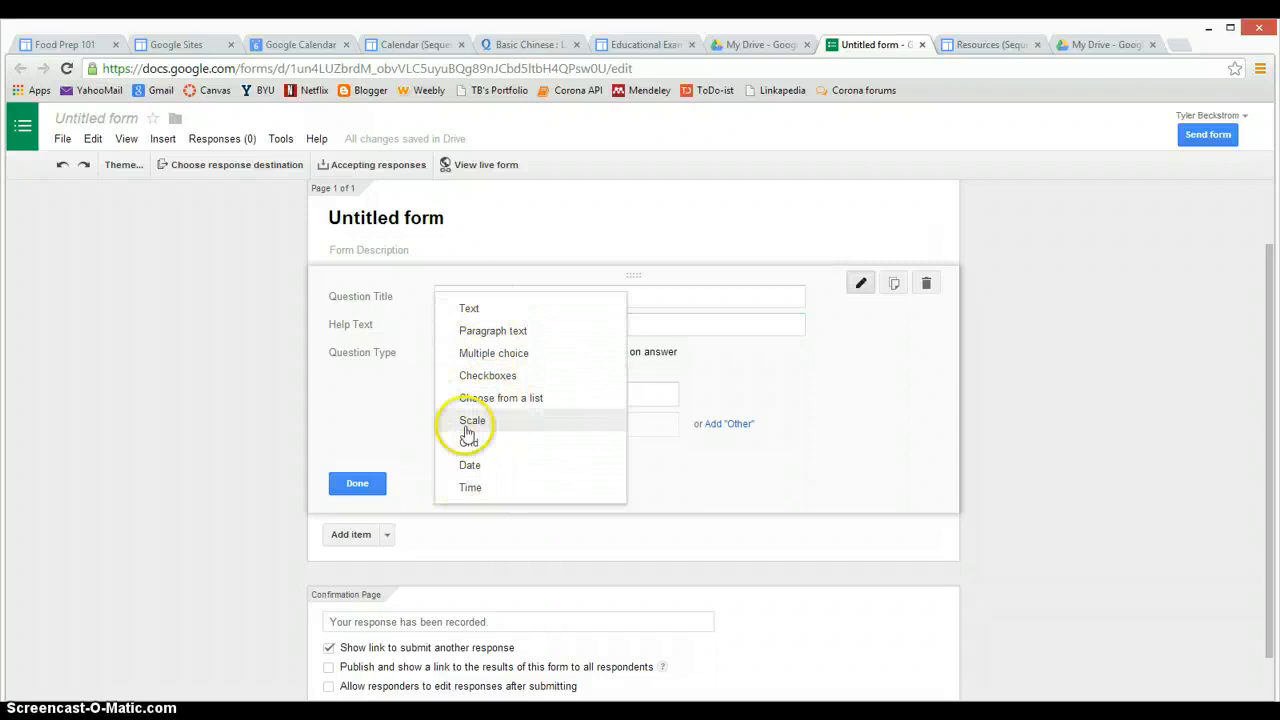
{"action": "left_click", "coordinate": [263, 423]}
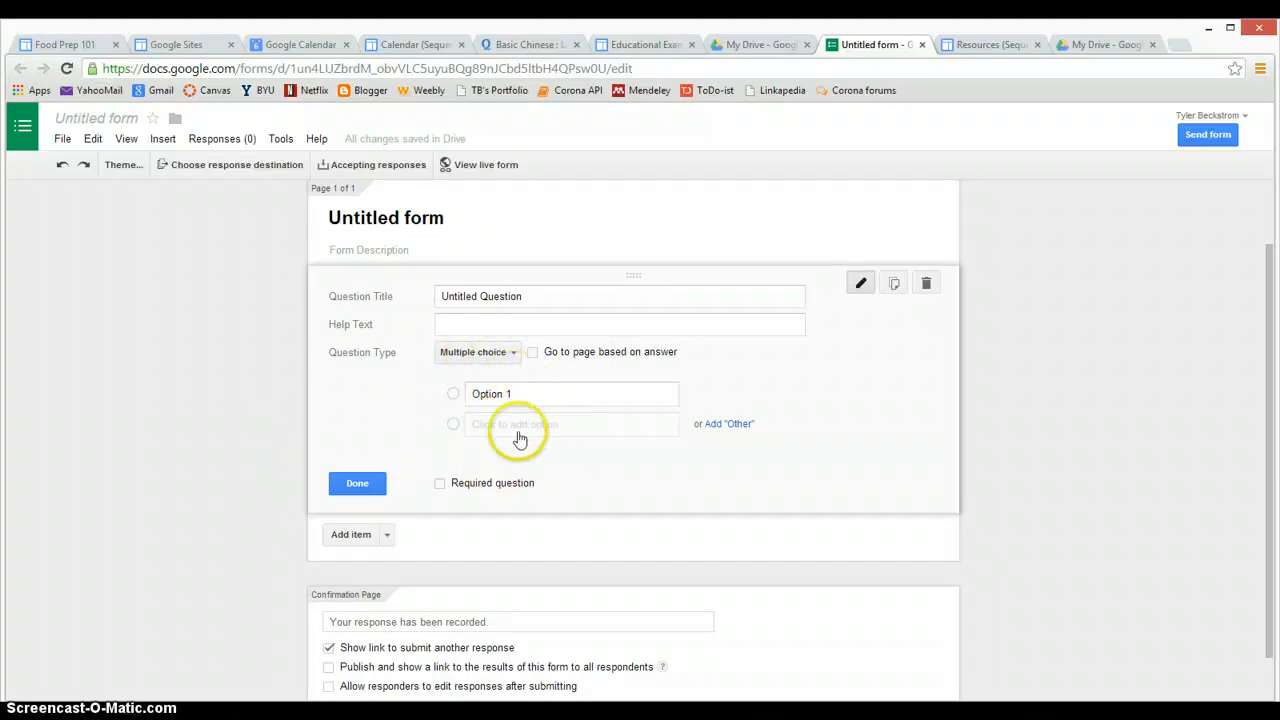
{"action": "left_click", "coordinate": [473, 357]}
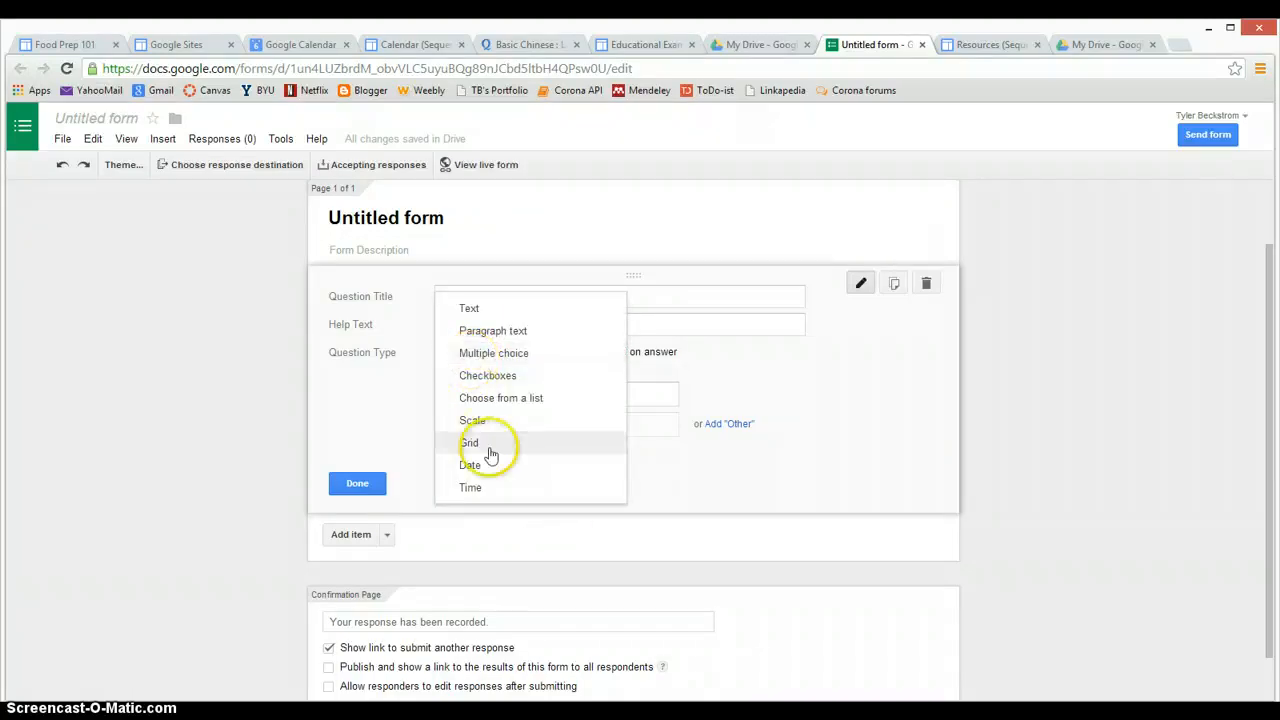
{"action": "left_click", "coordinate": [283, 387]}
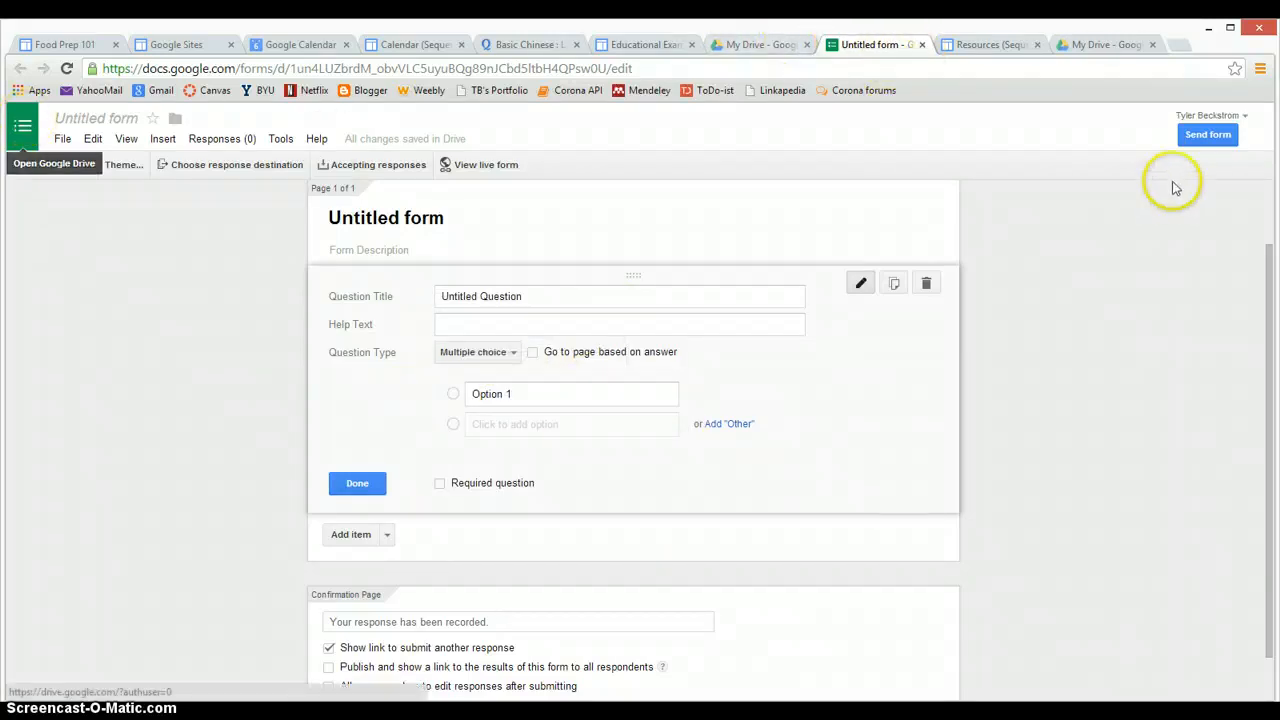
Open Google Drive in a new tab and open DEMO 286 Form from the file list
{"action": "left_click", "coordinate": [23, 125]}
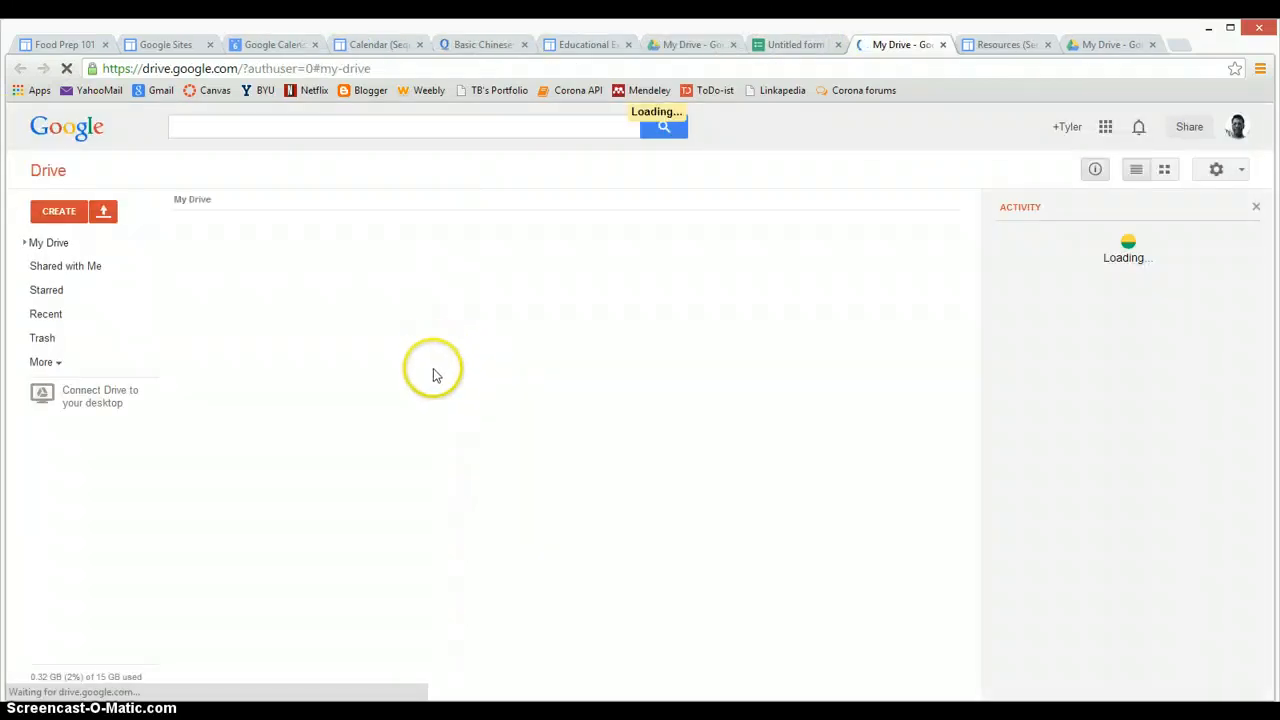
{"action": "scroll", "coordinate": [383, 392], "scroll_direction": "down", "scroll_amount": 8}
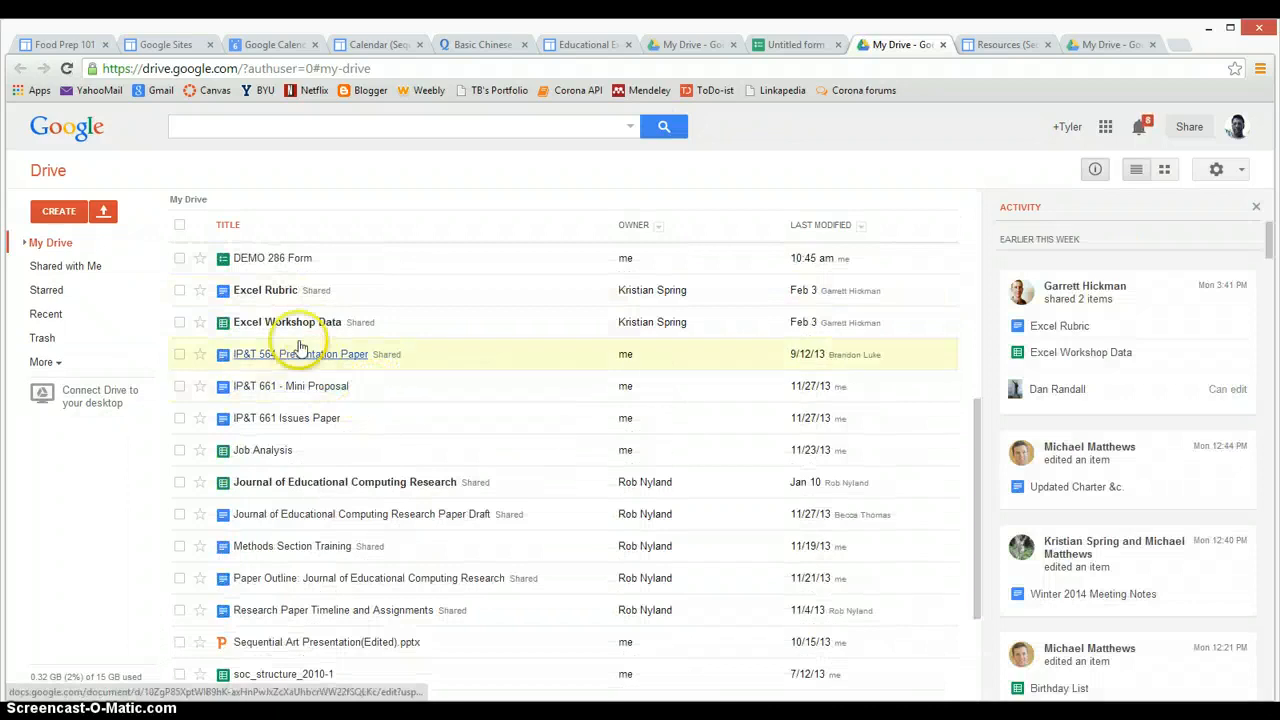
{"action": "left_click", "coordinate": [274, 258]}
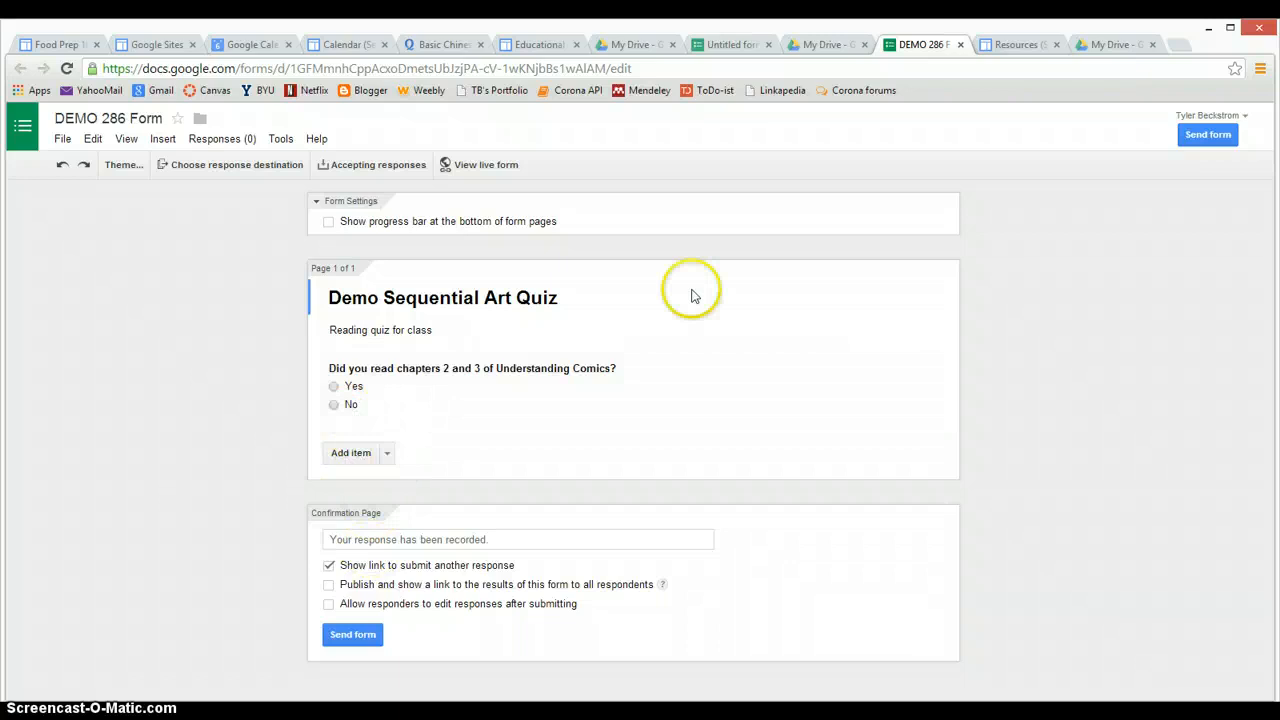
Select DEMO 286 Form's 760×500 iframe embed code, then return to the site's Calendar page
{"action": "left_click", "coordinate": [1210, 136]}
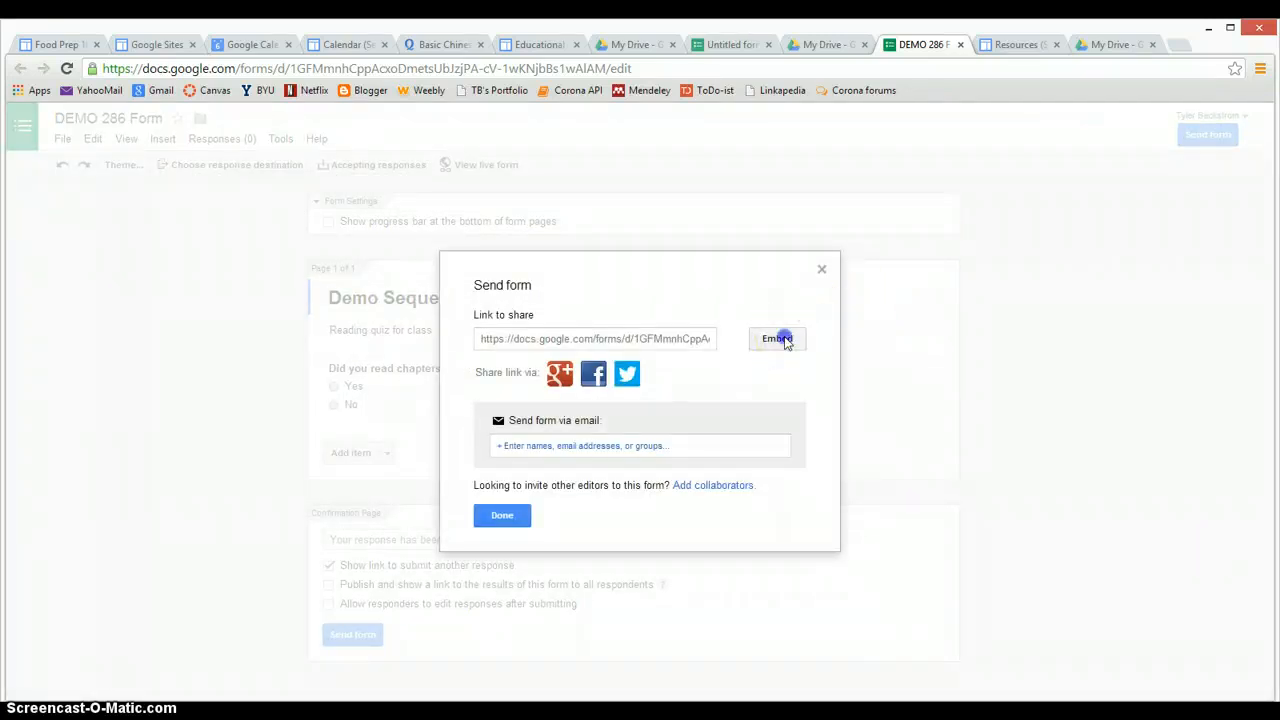
{"action": "left_click", "coordinate": [780, 339]}
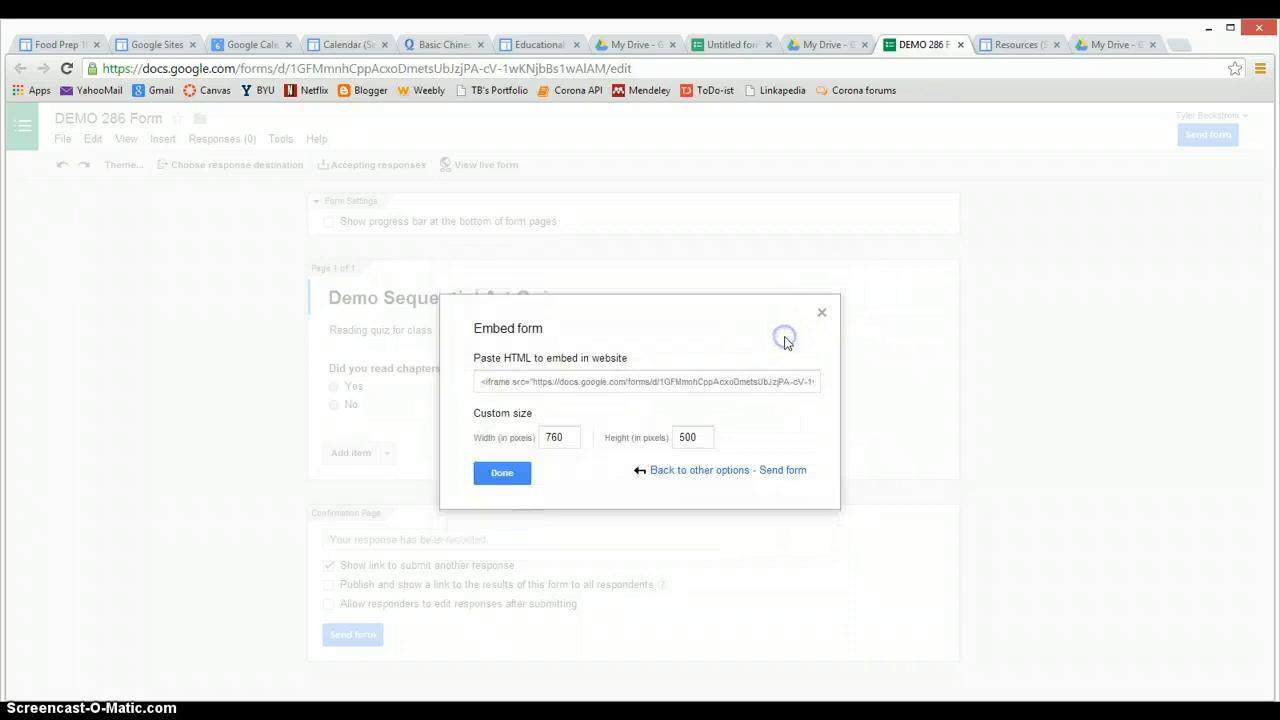
{"action": "left_click", "coordinate": [507, 381]}
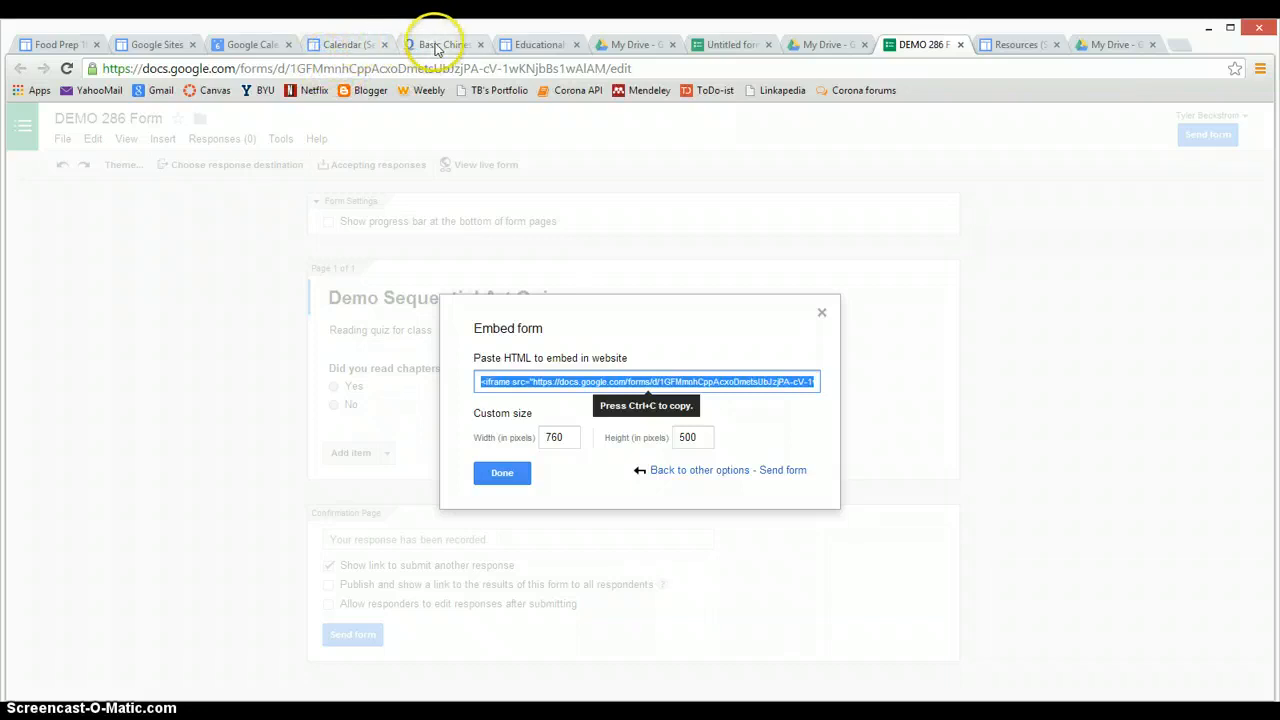
{"action": "left_click", "coordinate": [338, 47]}
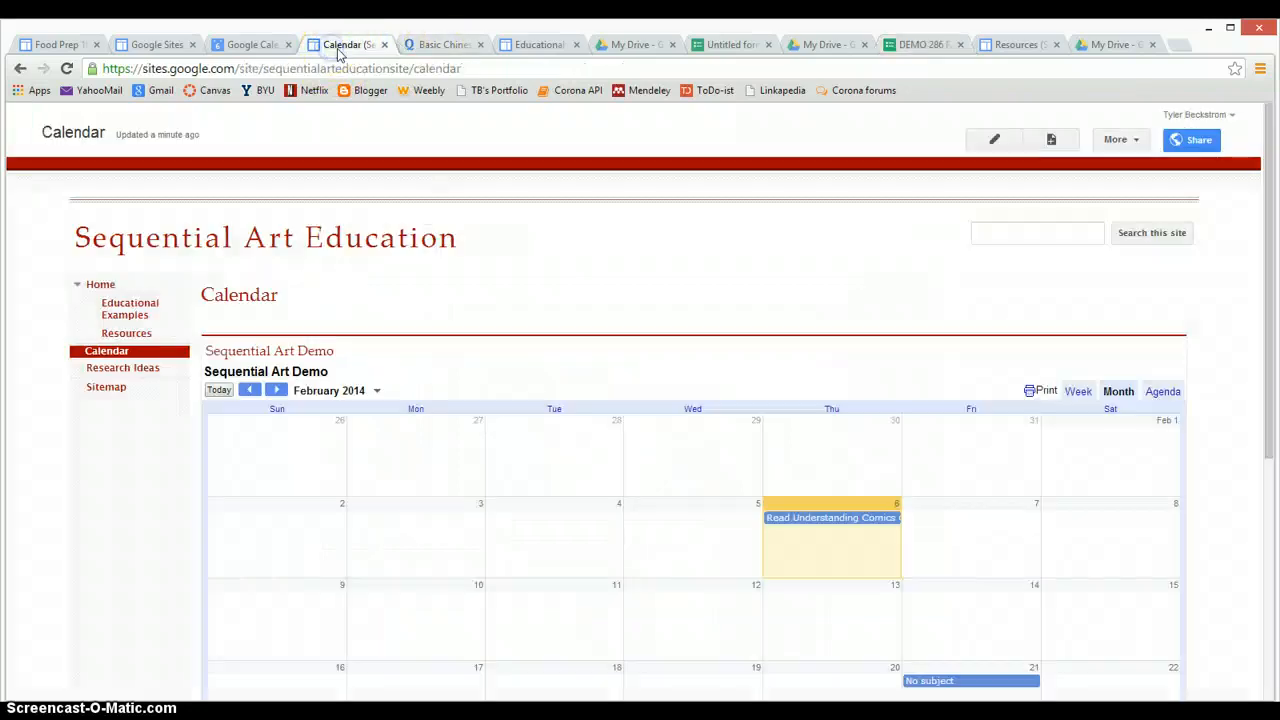
Open the Resources page in edit mode and delete its old embedded form gadget
{"action": "left_click", "coordinate": [130, 333]}
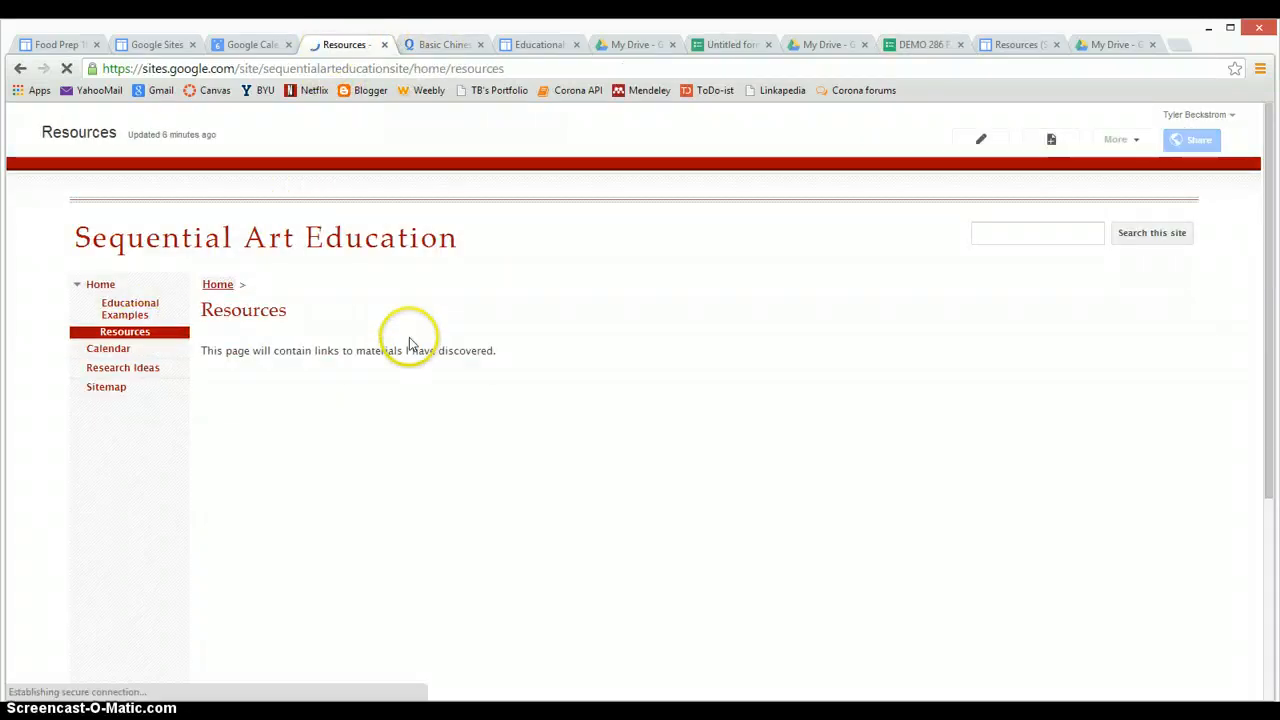
{"action": "scroll", "coordinate": [574, 398], "scroll_direction": "down", "scroll_amount": 1}
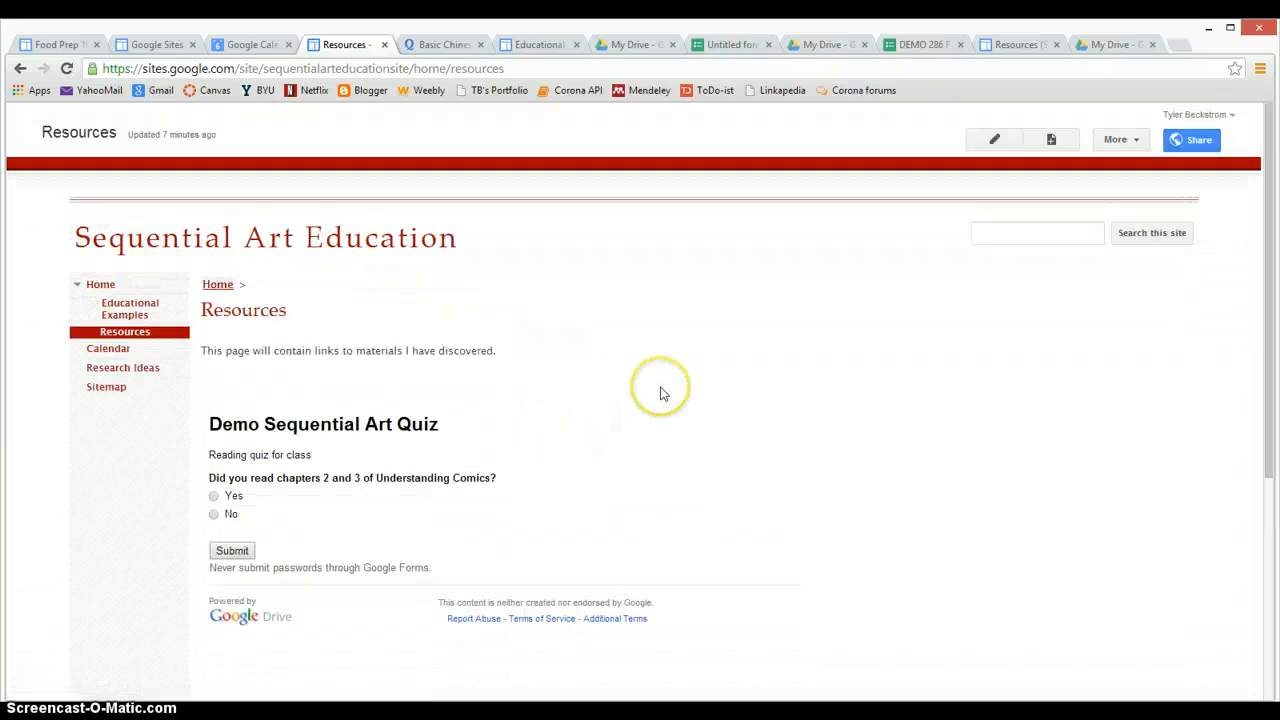
{"action": "left_click", "coordinate": [994, 139]}
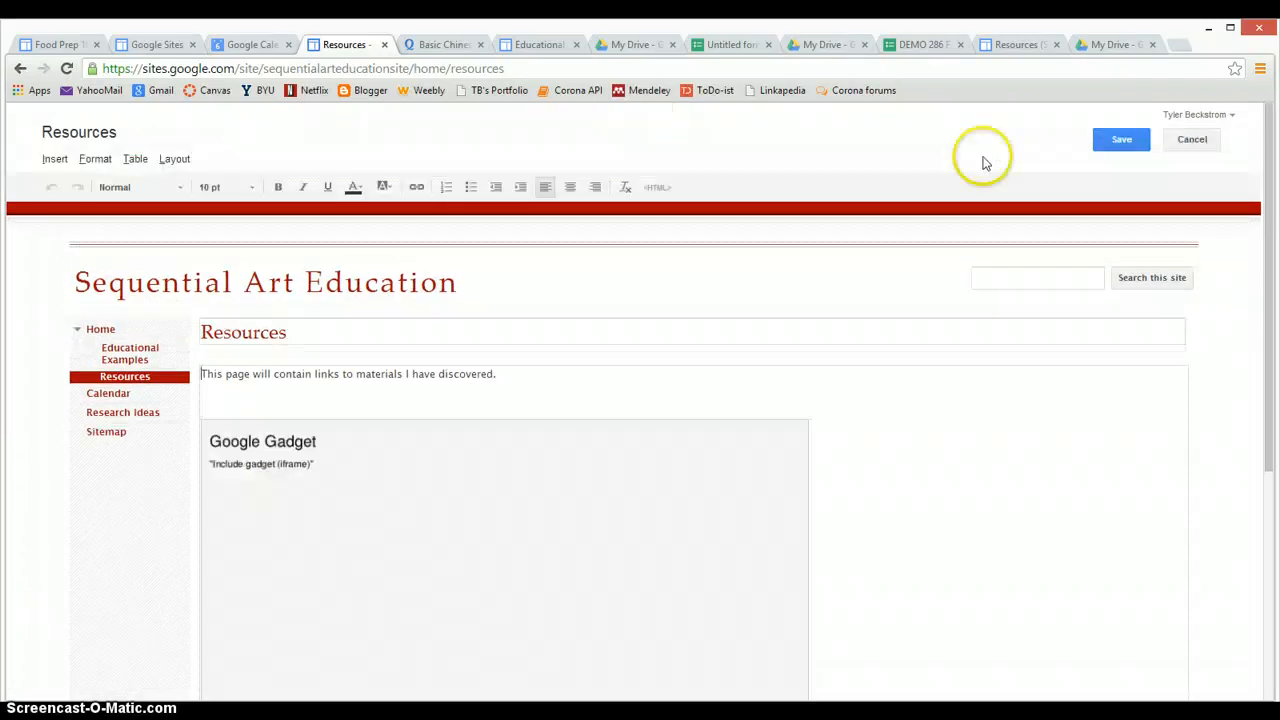
{"action": "key", "text": "Delete"}
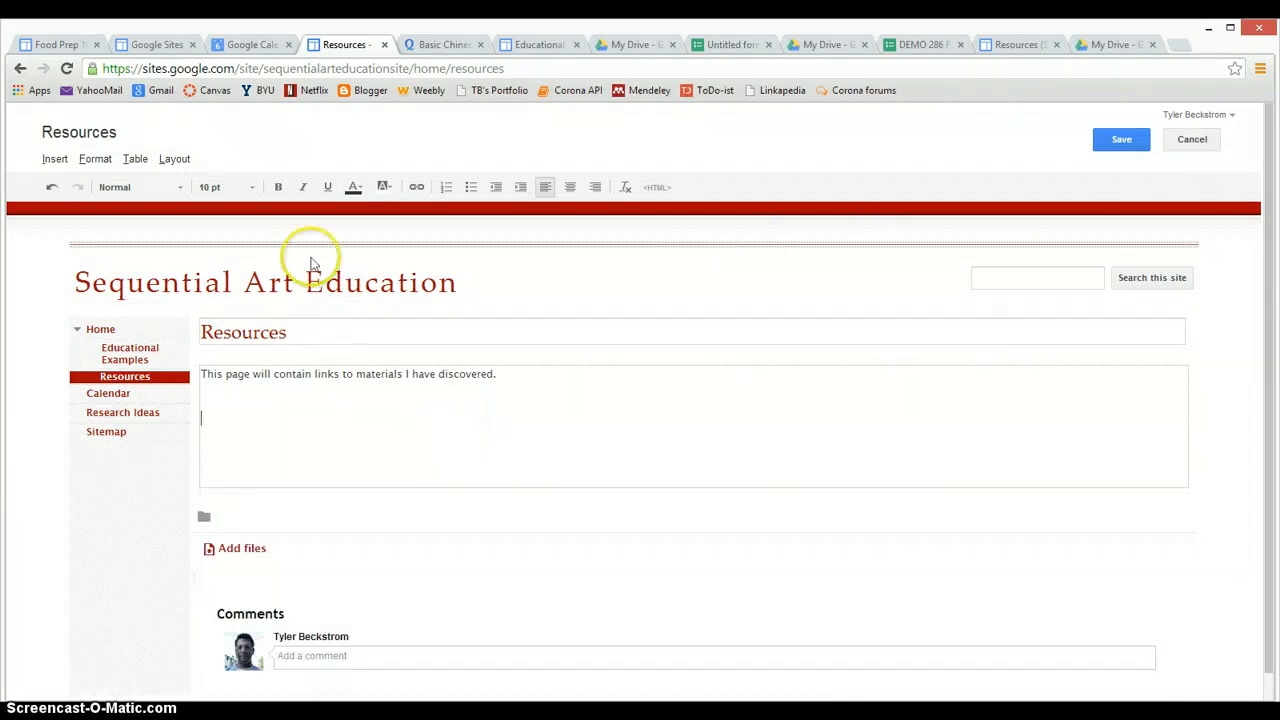
Paste the Demo Sequential Art Quiz iframe into the Resources page HTML, apply it and save
{"action": "left_click", "coordinate": [656, 187]}
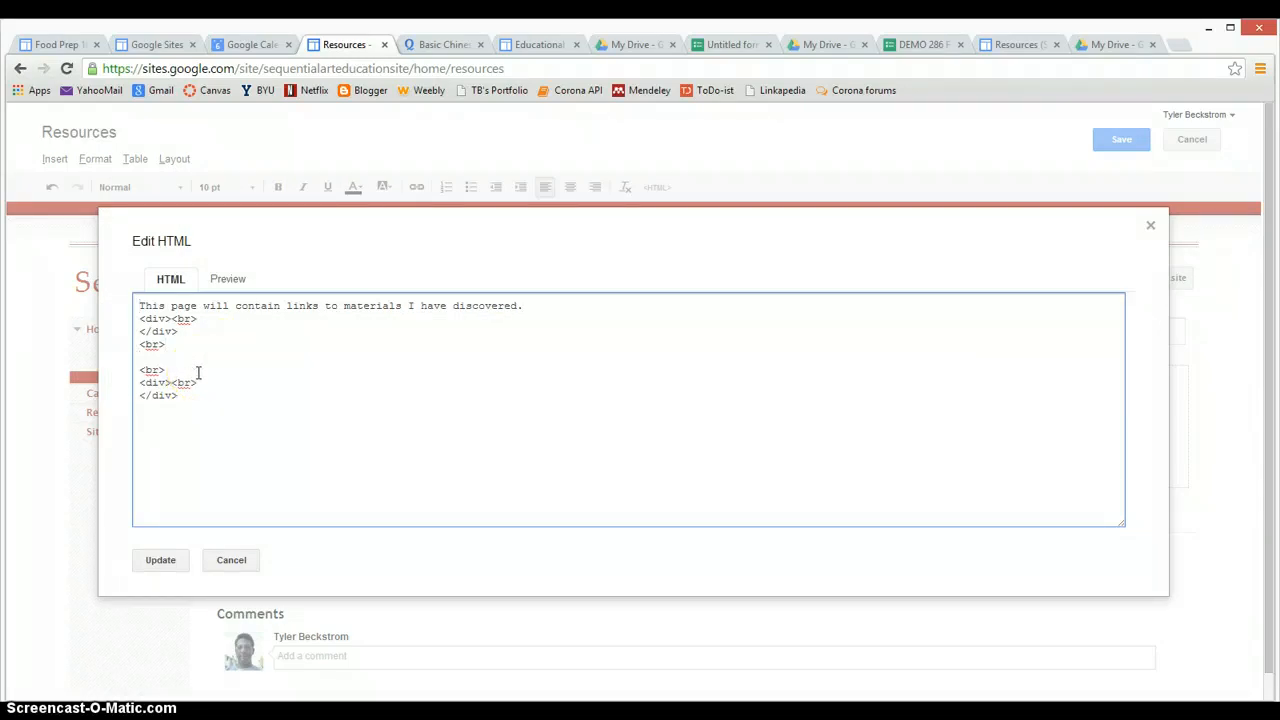
{"action": "type", "text": "<iframe src=\"https://docs.google.com/forms/d/1GFMmnhCppAcxoDmetsUbJzjPA-cV-1wKNjbBs1wAlAM/viewform?embedded=true\" width=\"760\" height=\"500\" frameborder=\"0\" marginheight=\"0\" marginwidth=\"0\">Loading...</iframe>"}
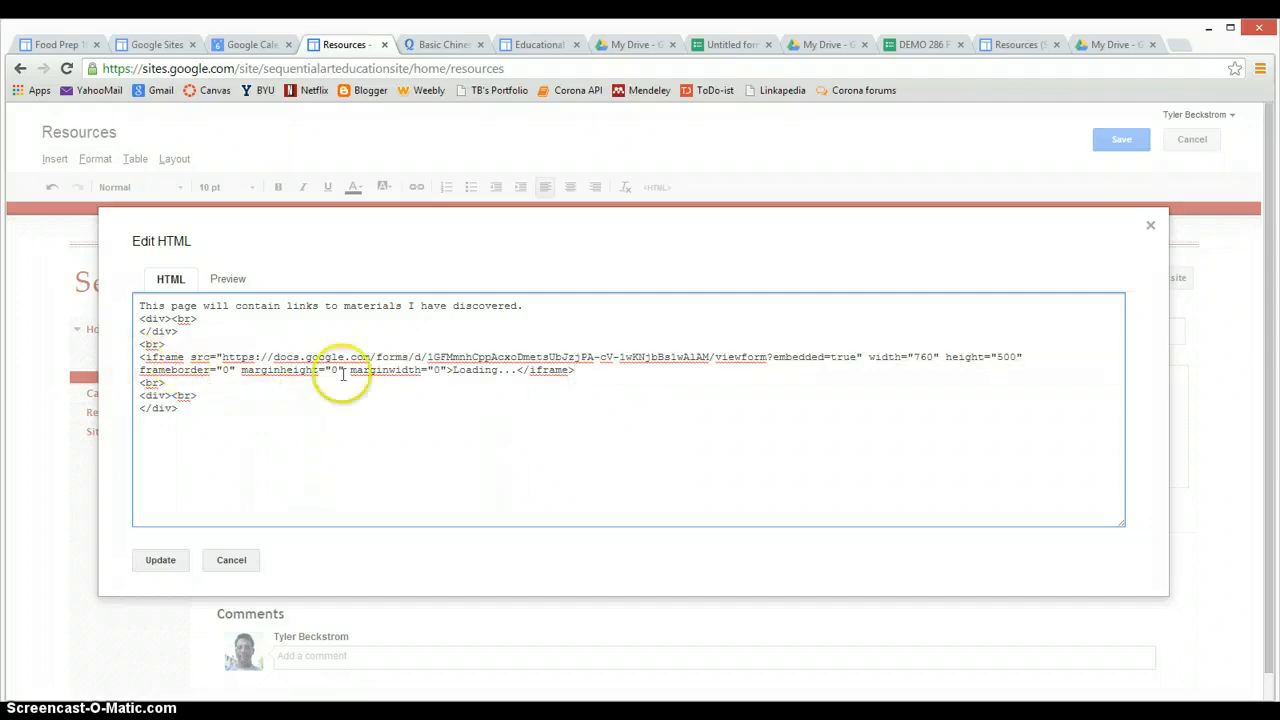
{"action": "left_click", "coordinate": [163, 562]}
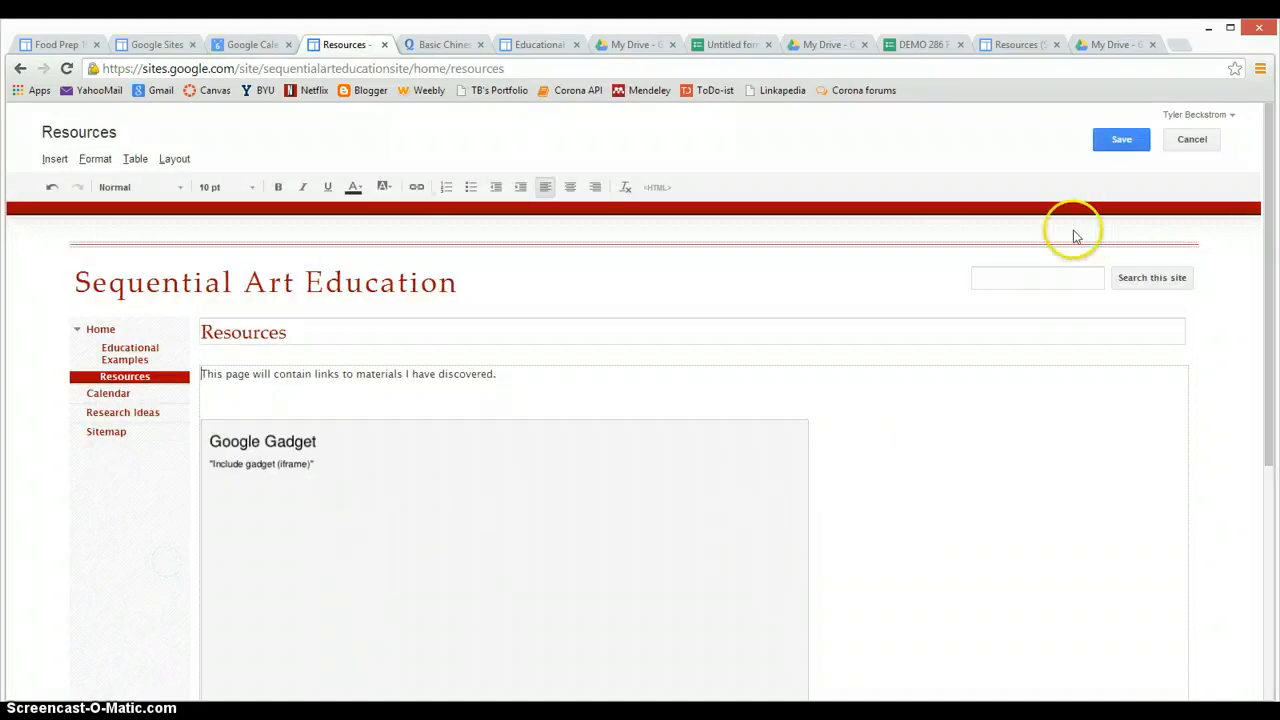
{"action": "left_click", "coordinate": [1119, 142]}
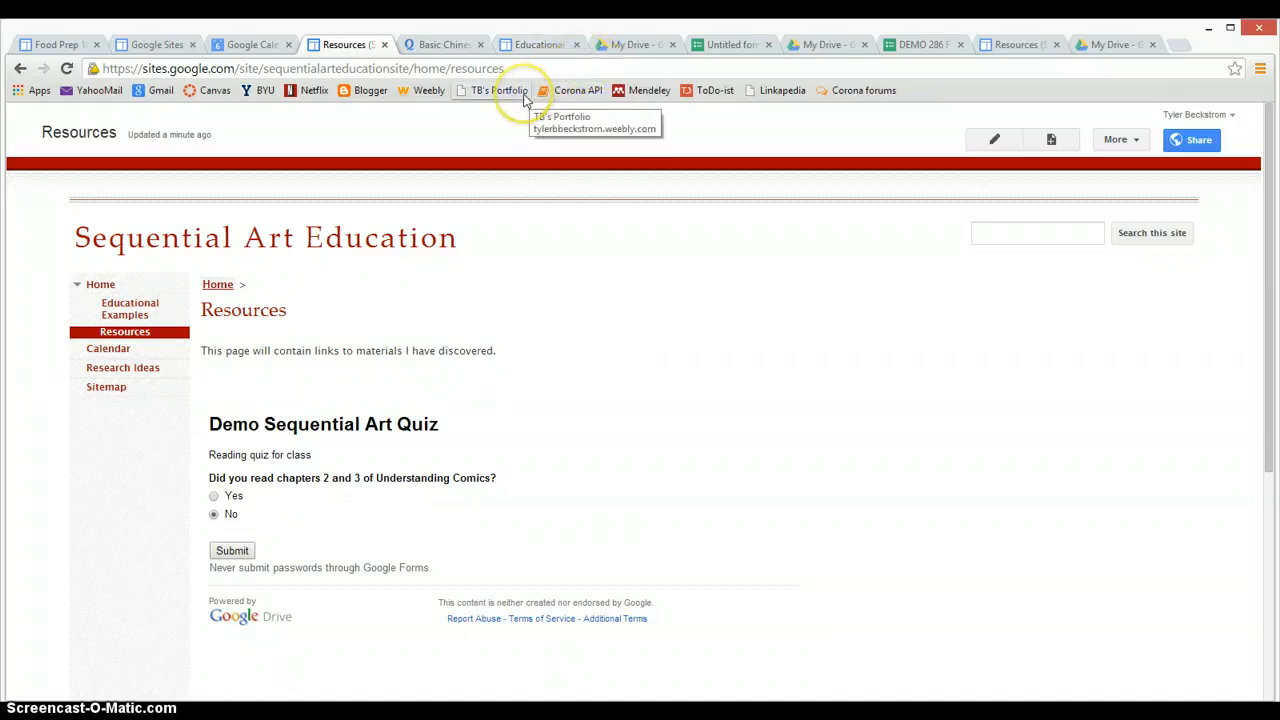
Switch to the Quizlet tab showing the 'Basic Chinese : Language Names' embed snippets
{"action": "left_click", "coordinate": [447, 43]}
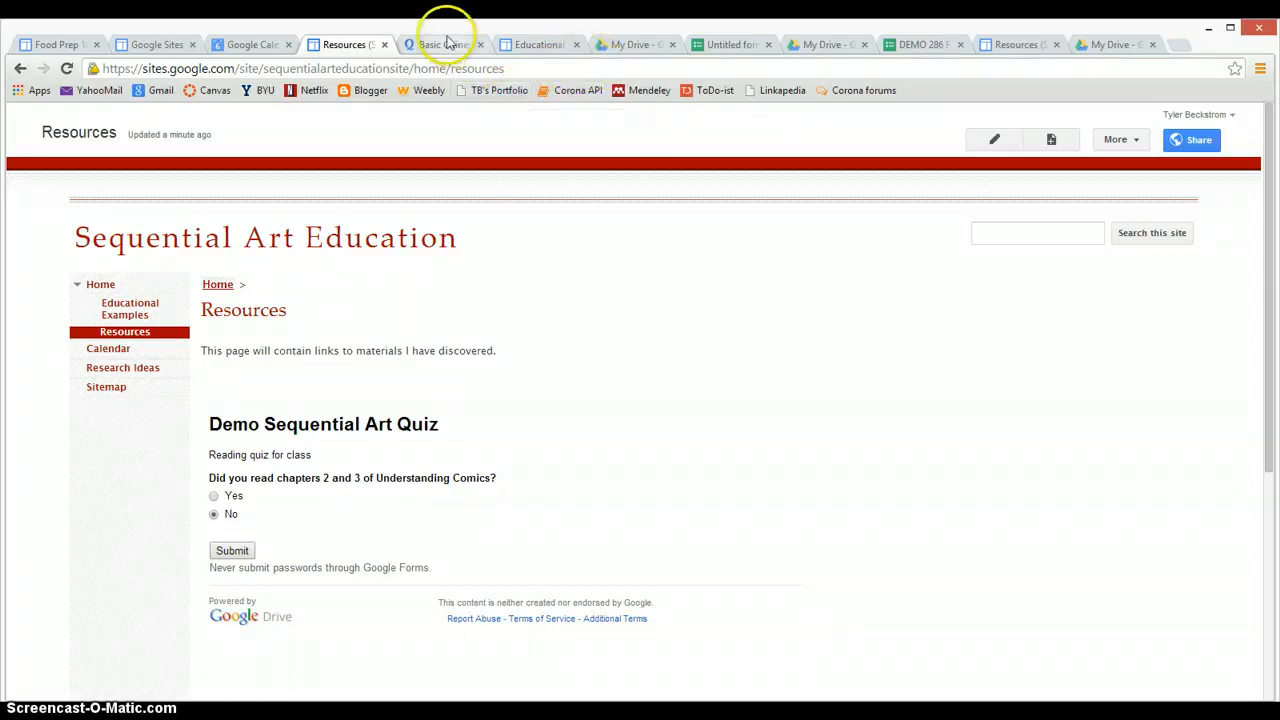
{"action": "left_click", "coordinate": [449, 45]}
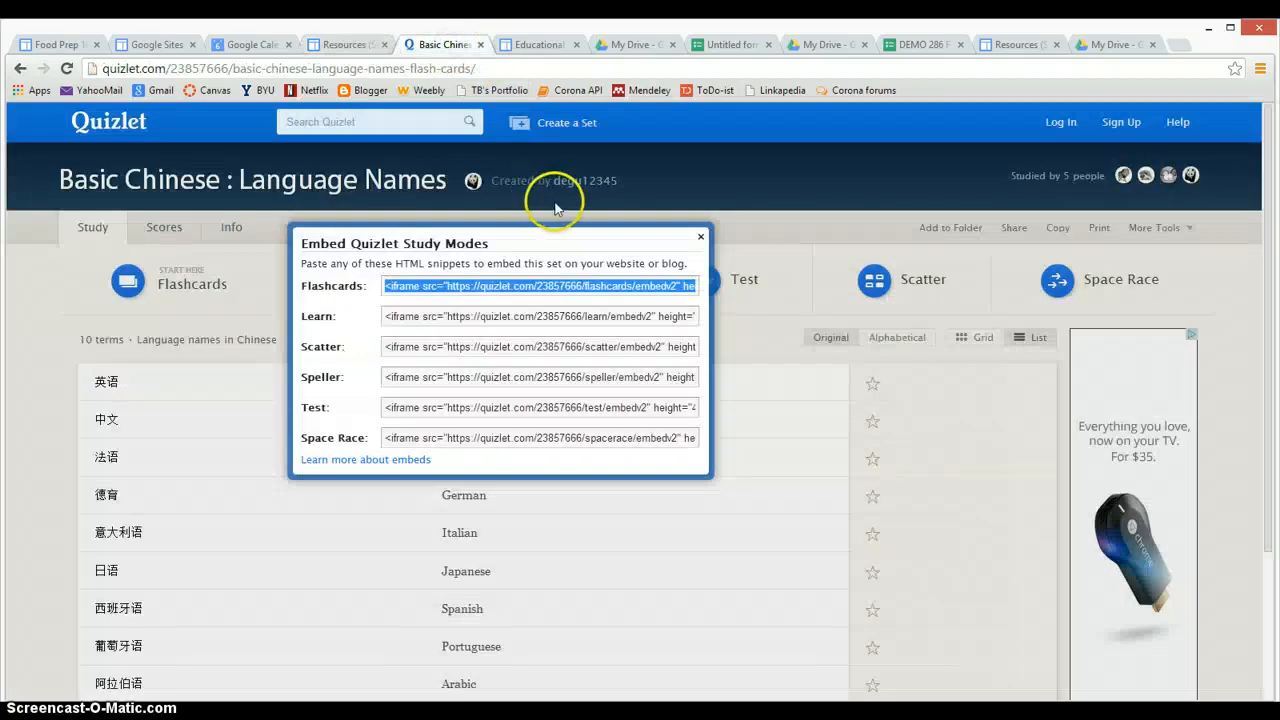
Close the embed dialog, search Quizlet for 'Art' and open the 15-term art set
{"action": "left_click", "coordinate": [702, 238]}
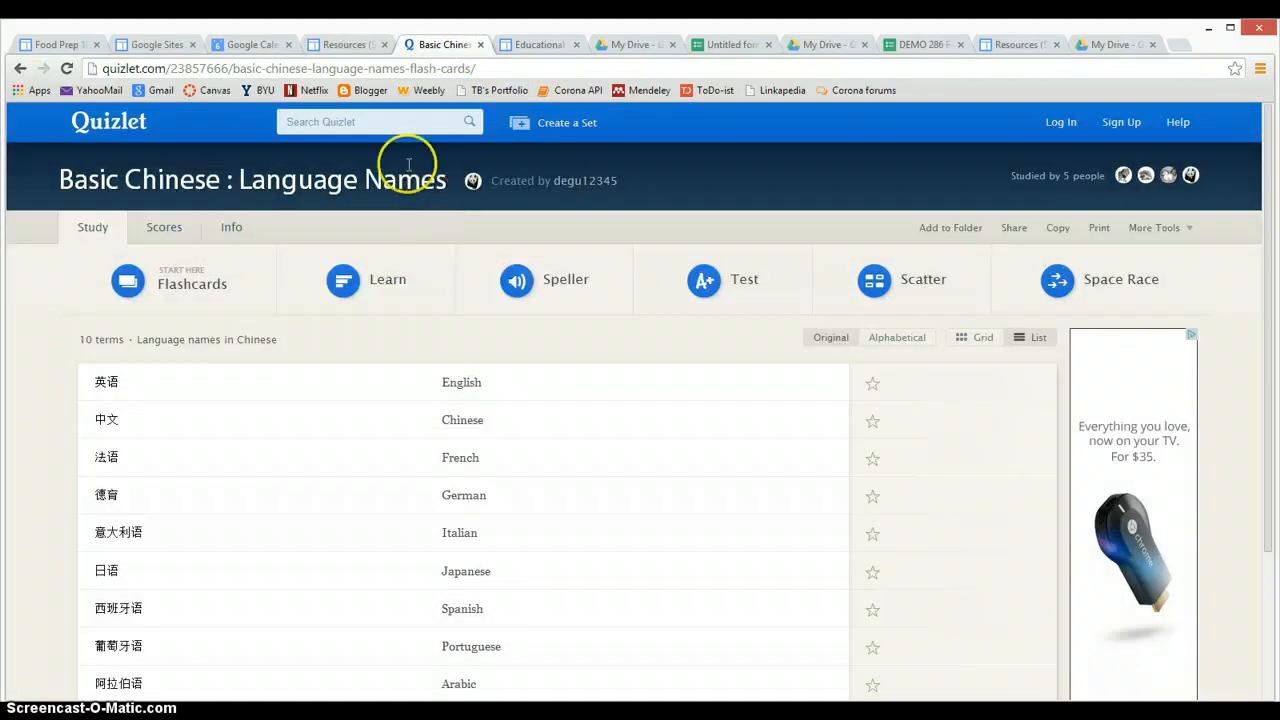
{"action": "left_click", "coordinate": [375, 126]}
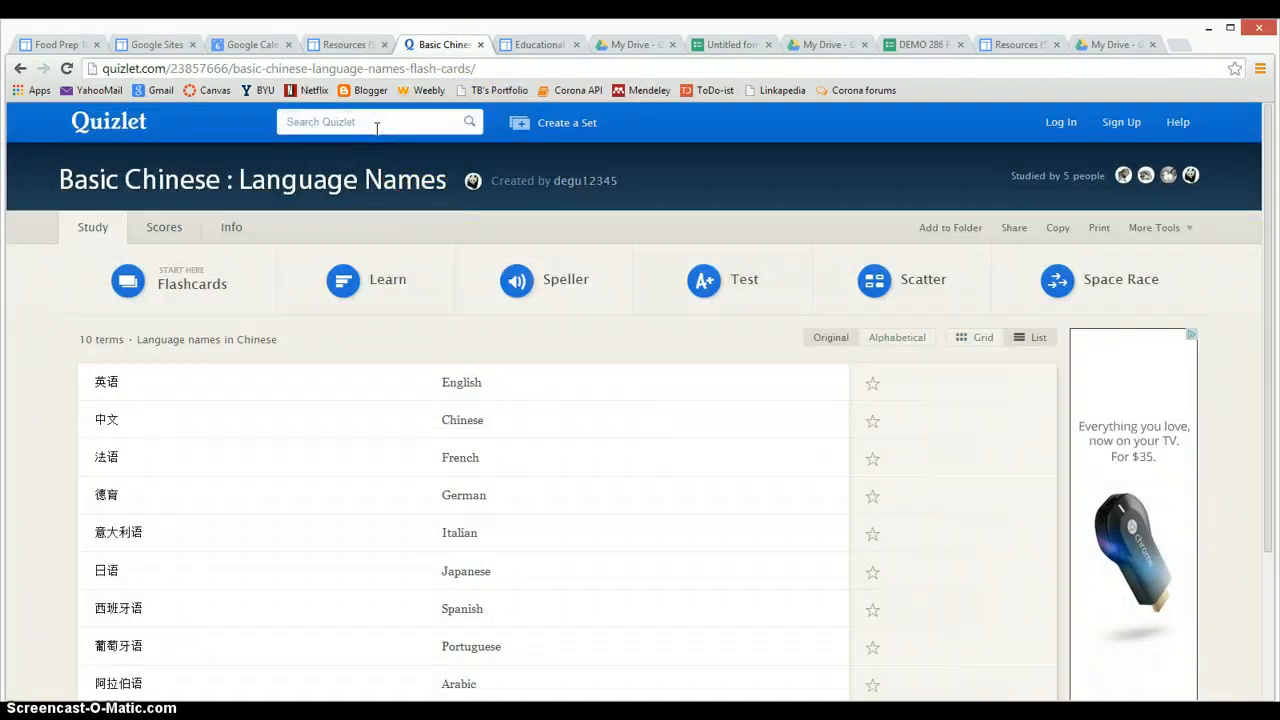
{"action": "key", "text": "Return"}
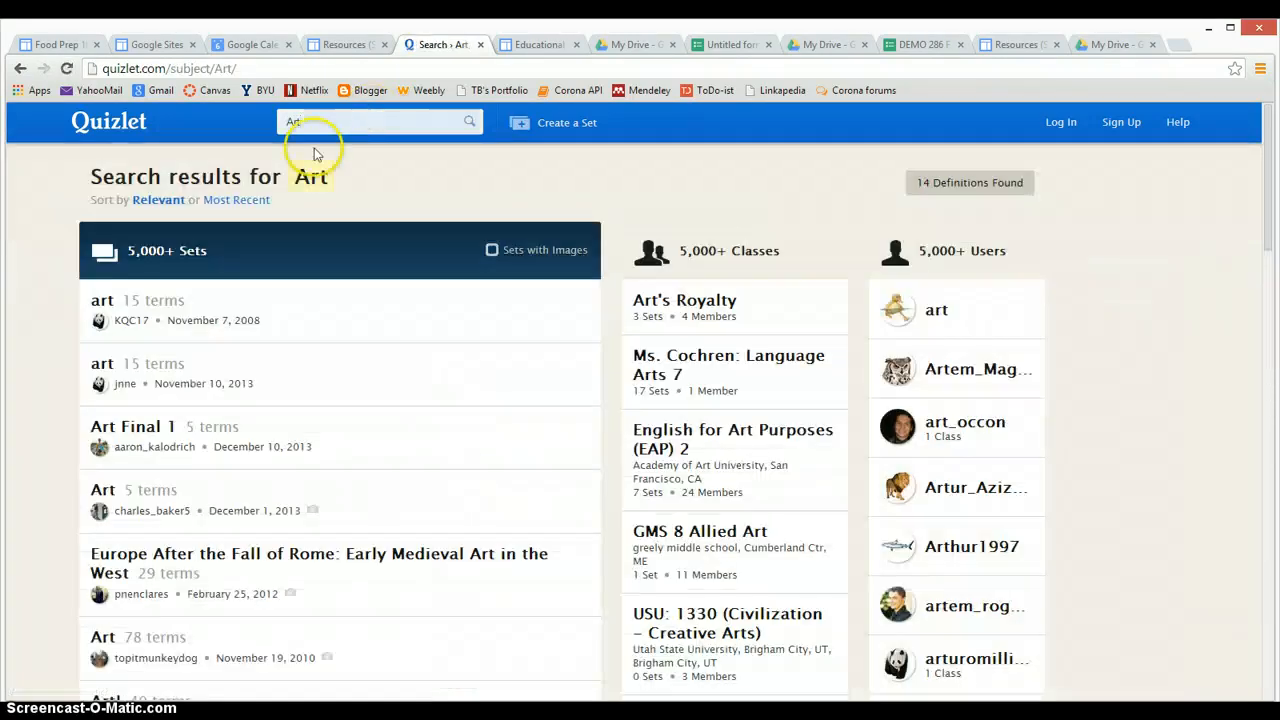
{"action": "left_click", "coordinate": [130, 310]}
{"action": "mouse_move", "coordinate": [177, 307]}
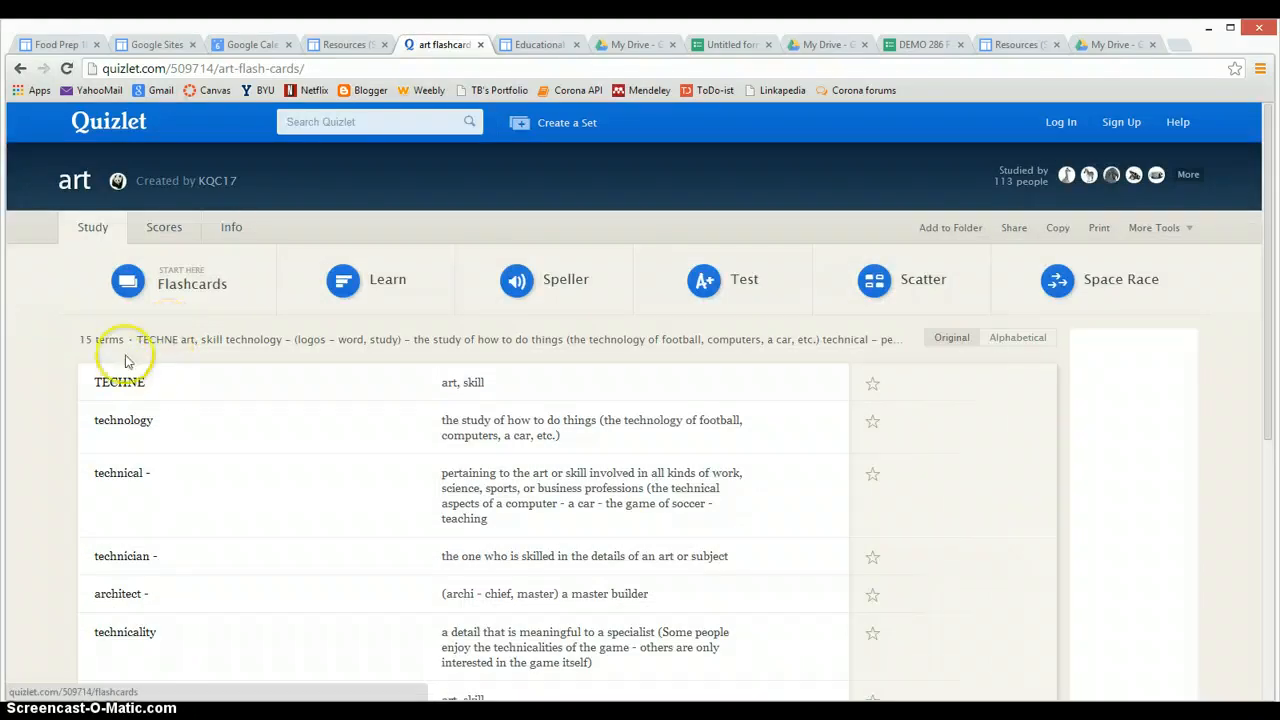
Study the art set in Flashcards mode, advancing through ten cards
{"action": "left_click", "coordinate": [182, 286]}
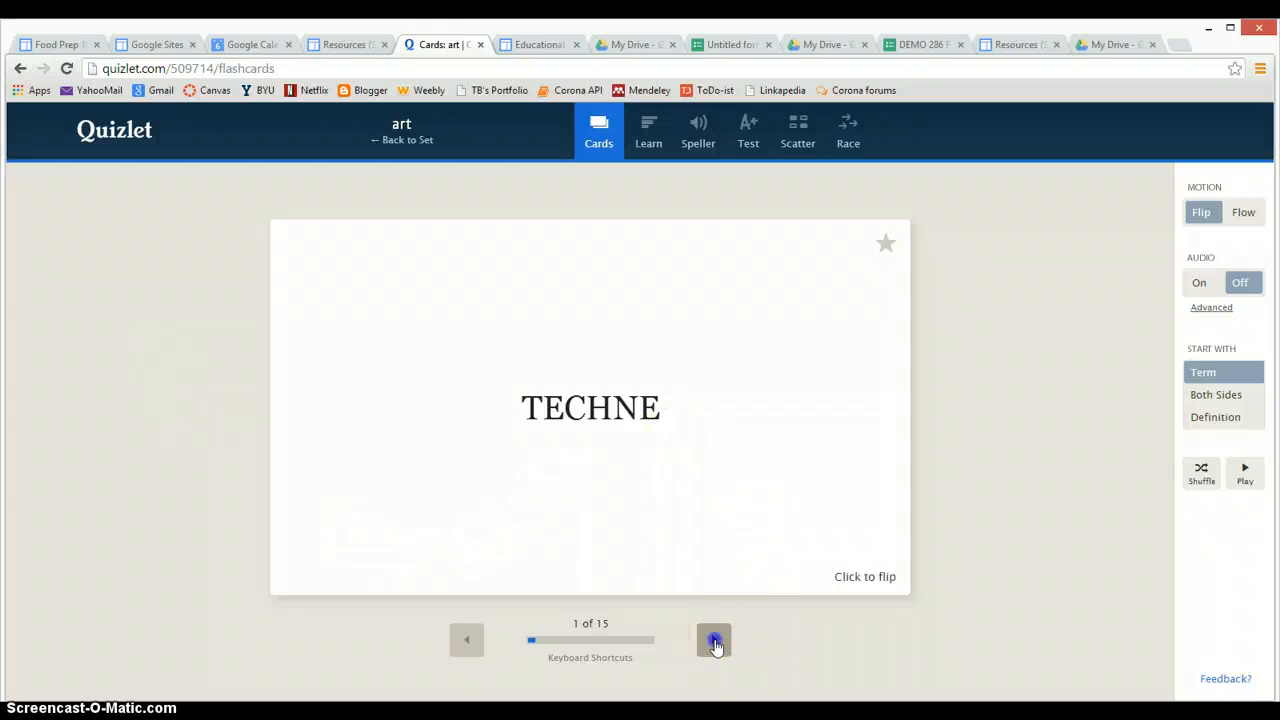
{"action": "left_click", "coordinate": [714, 641]}
{"action": "left_click", "coordinate": [714, 641]}
{"action": "left_click", "coordinate": [714, 641]}
{"action": "left_click", "coordinate": [714, 641]}
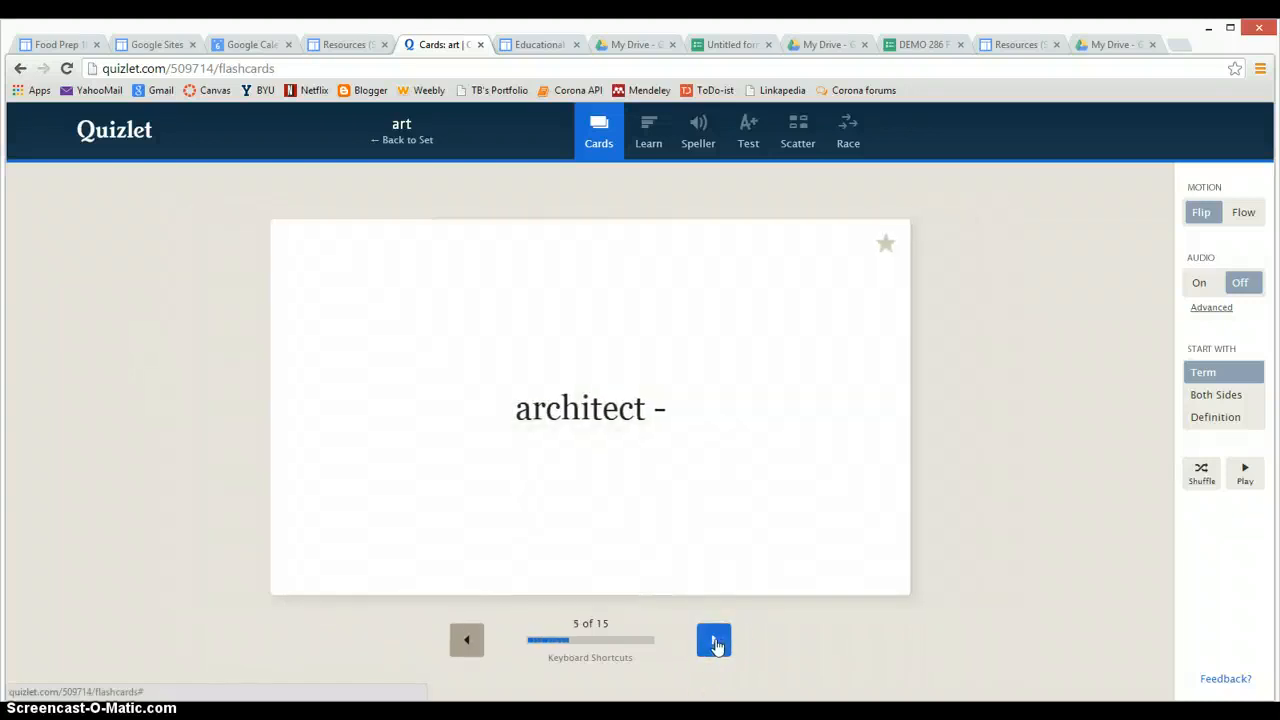
{"action": "left_click", "coordinate": [714, 641]}
{"action": "left_click", "coordinate": [714, 641]}
{"action": "left_click", "coordinate": [714, 641]}
{"action": "left_click", "coordinate": [714, 641]}
{"action": "left_click", "coordinate": [714, 641]}
{"action": "left_click", "coordinate": [714, 641]}
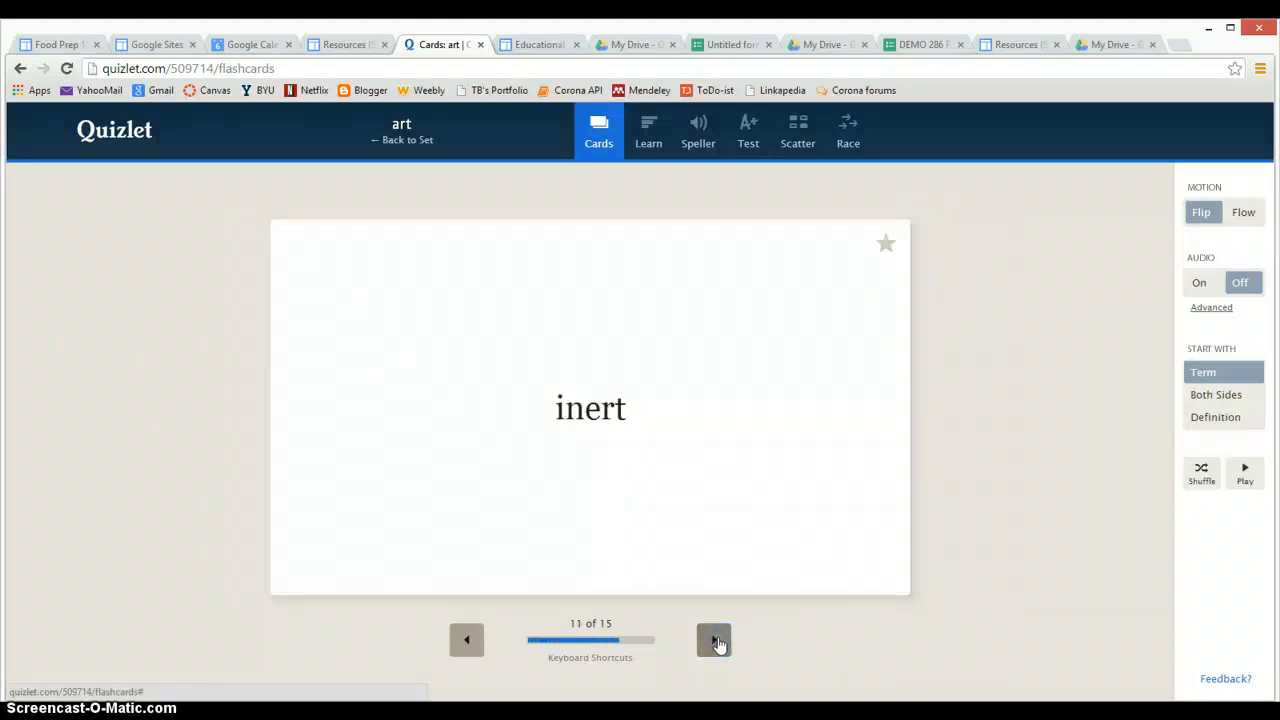
{"action": "left_click", "coordinate": [714, 641]}
{"action": "left_click", "coordinate": [714, 641]}
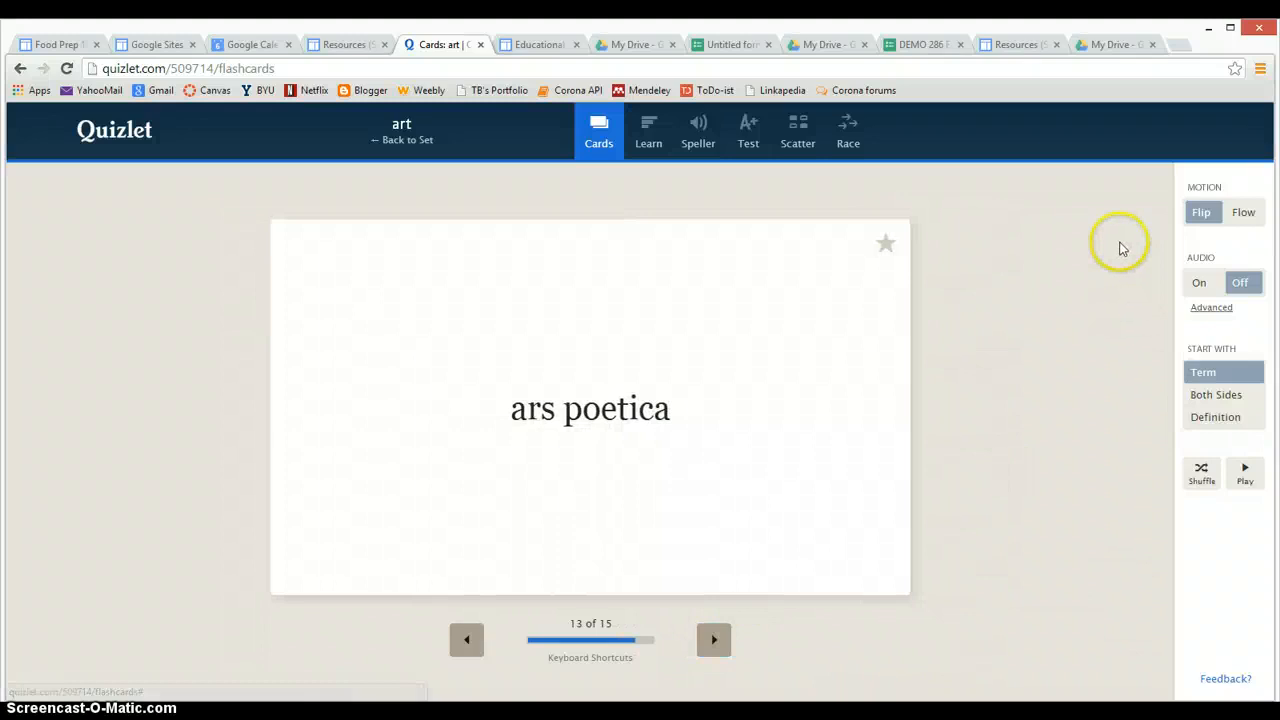
Star the 'ars poetica' card, step back through earlier cards, then reload the flashcard view
{"action": "left_click", "coordinate": [885, 244]}
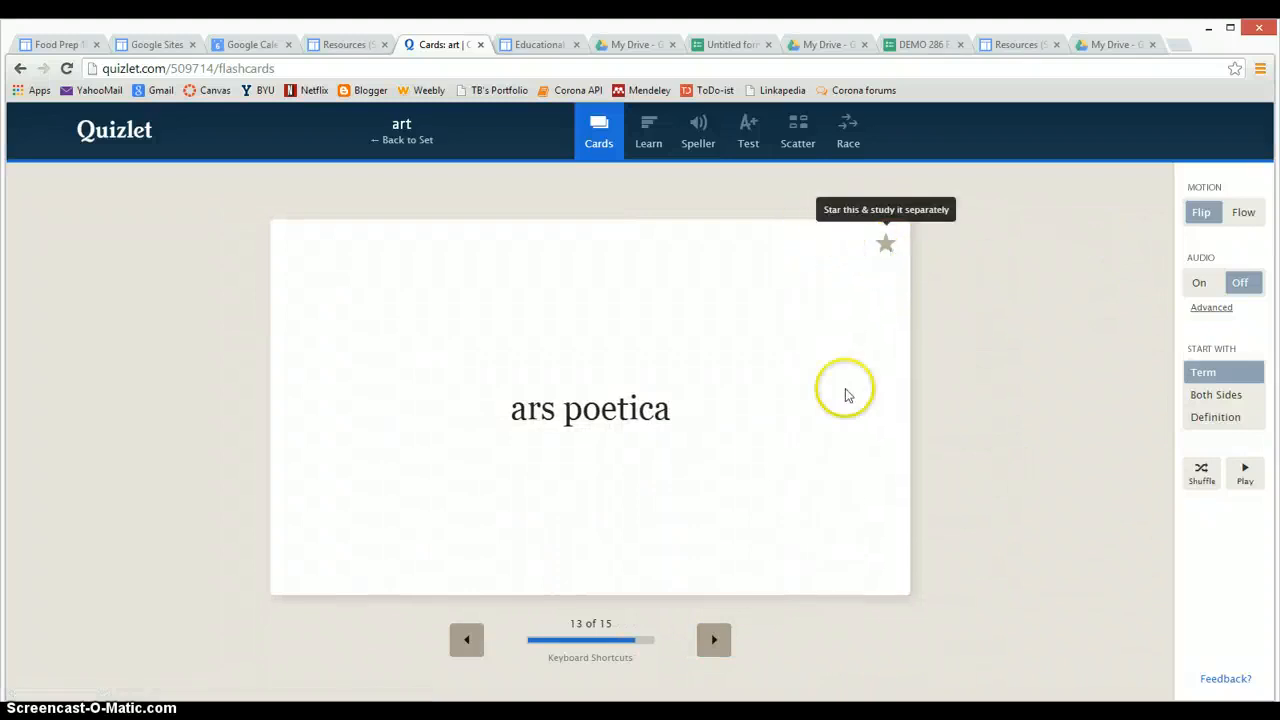
{"action": "double_click", "coordinate": [460, 640]}
{"action": "left_click", "coordinate": [460, 640]}
{"action": "double_click", "coordinate": [460, 640]}
{"action": "left_click", "coordinate": [460, 640]}
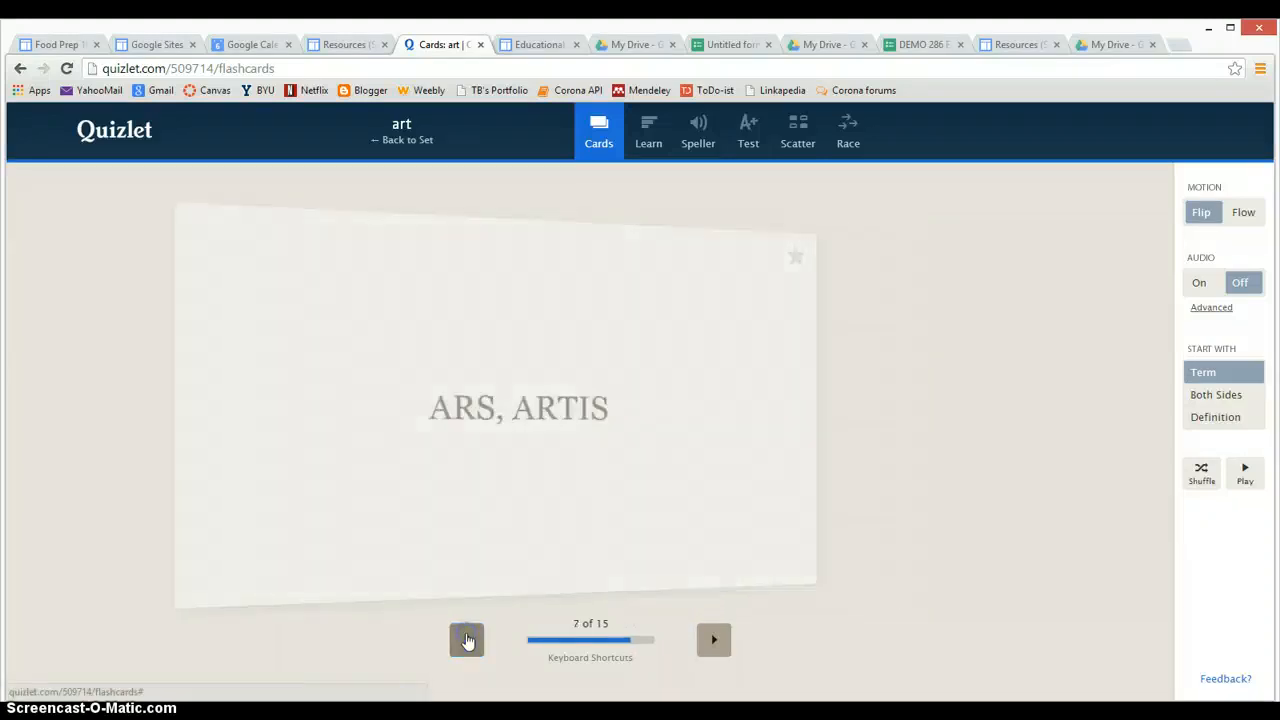
{"action": "double_click", "coordinate": [460, 640]}
{"action": "left_click", "coordinate": [460, 640]}
{"action": "left_click", "coordinate": [598, 128]}
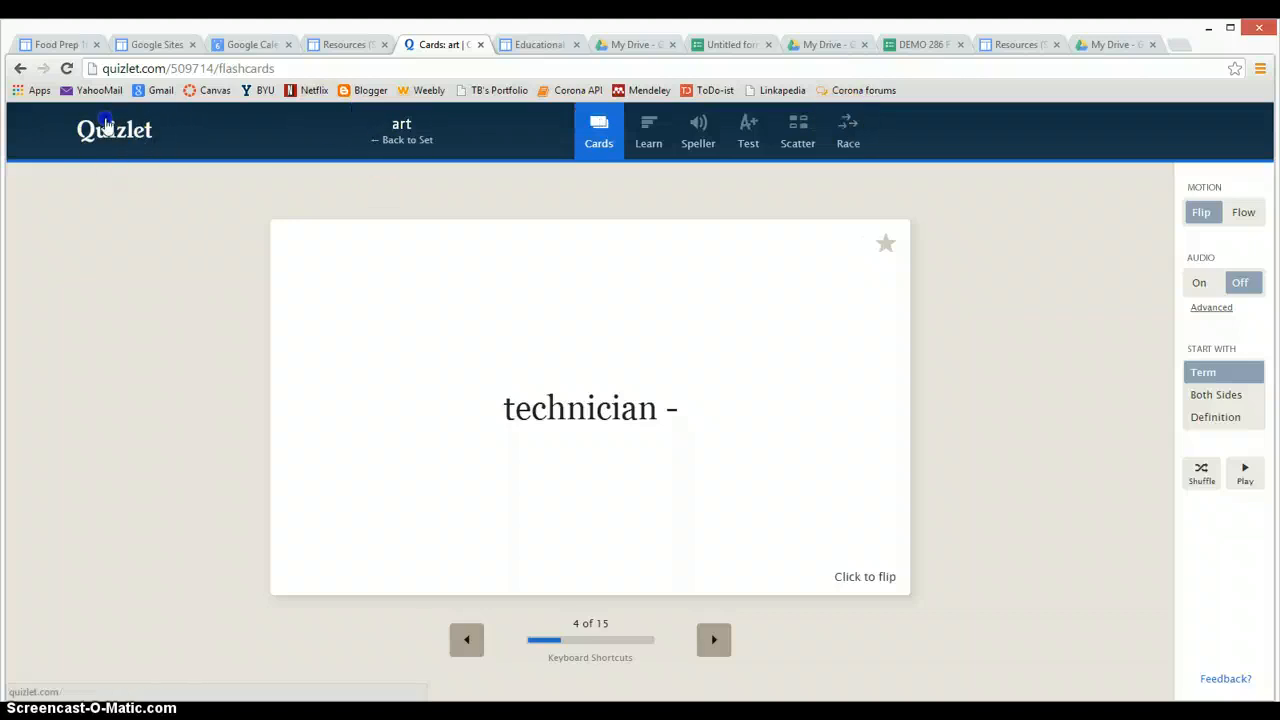
From the Quizlet home page, search 'chinese' and open the 25-term Basic Chinese Chapter 7 – Spring Festival set
{"action": "left_click", "coordinate": [118, 134]}
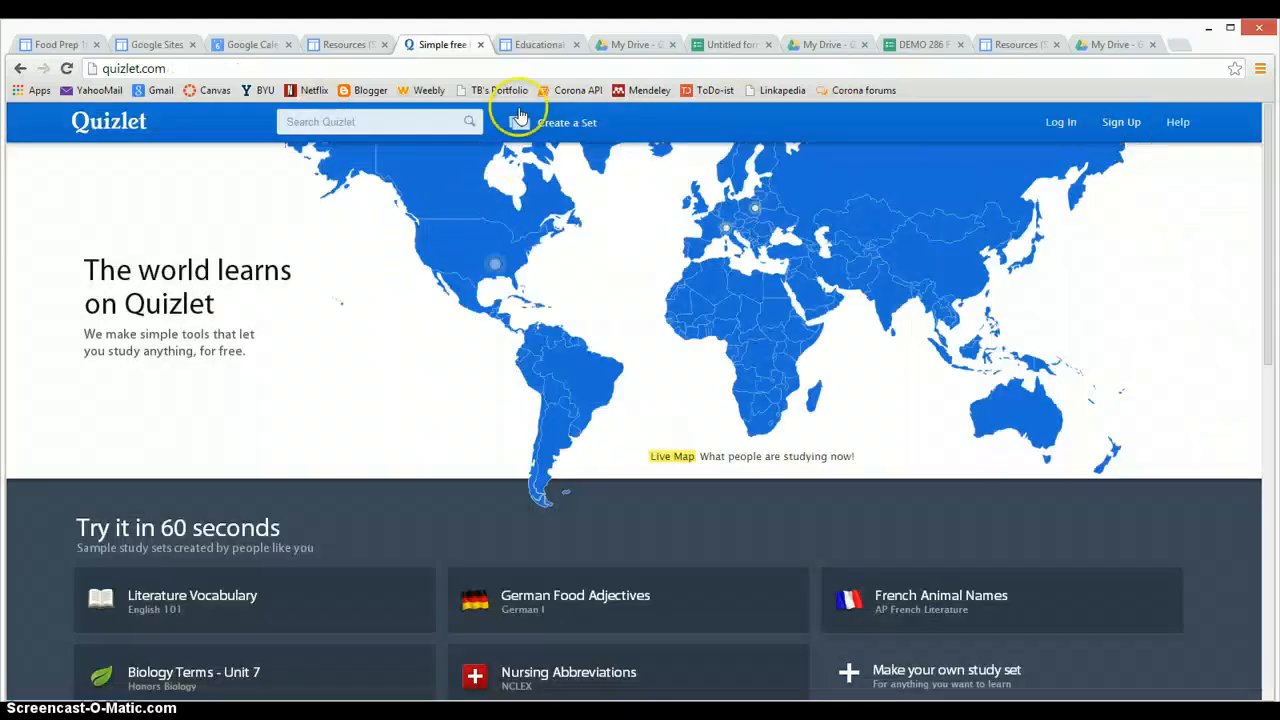
{"action": "left_click", "coordinate": [409, 128]}
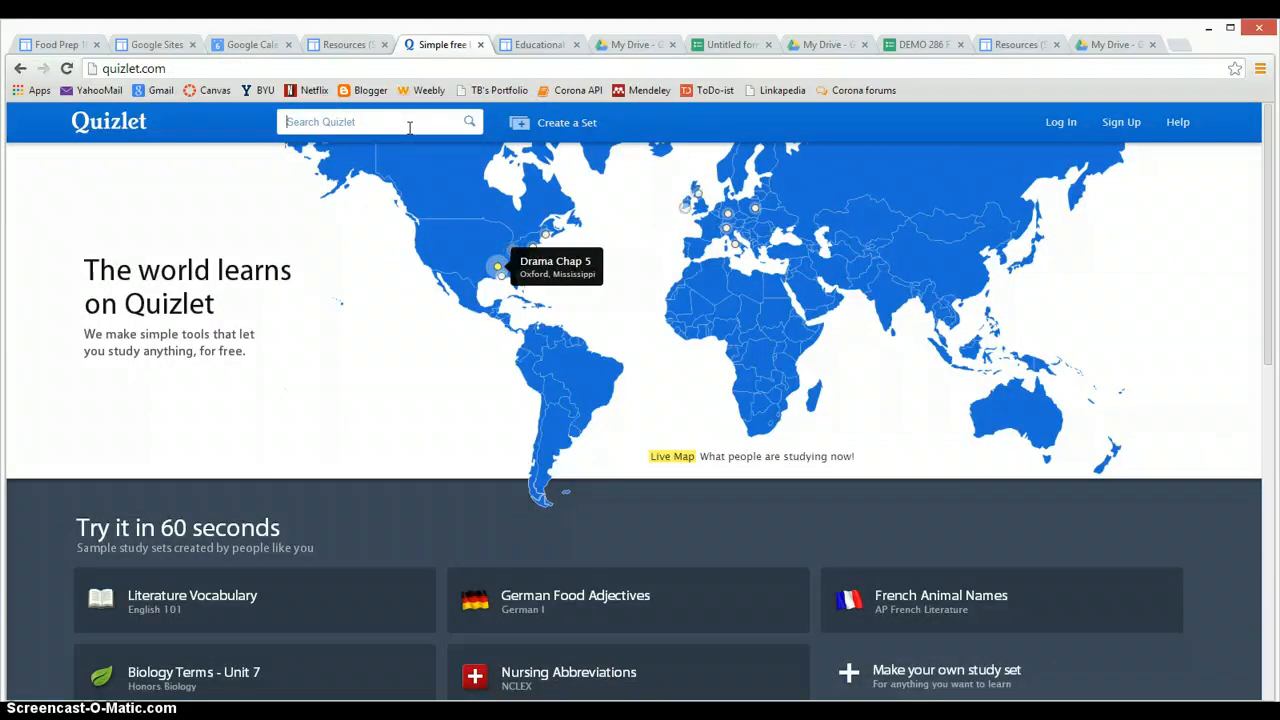
{"action": "type", "text": "chinese"}
{"action": "key", "text": "Return"}
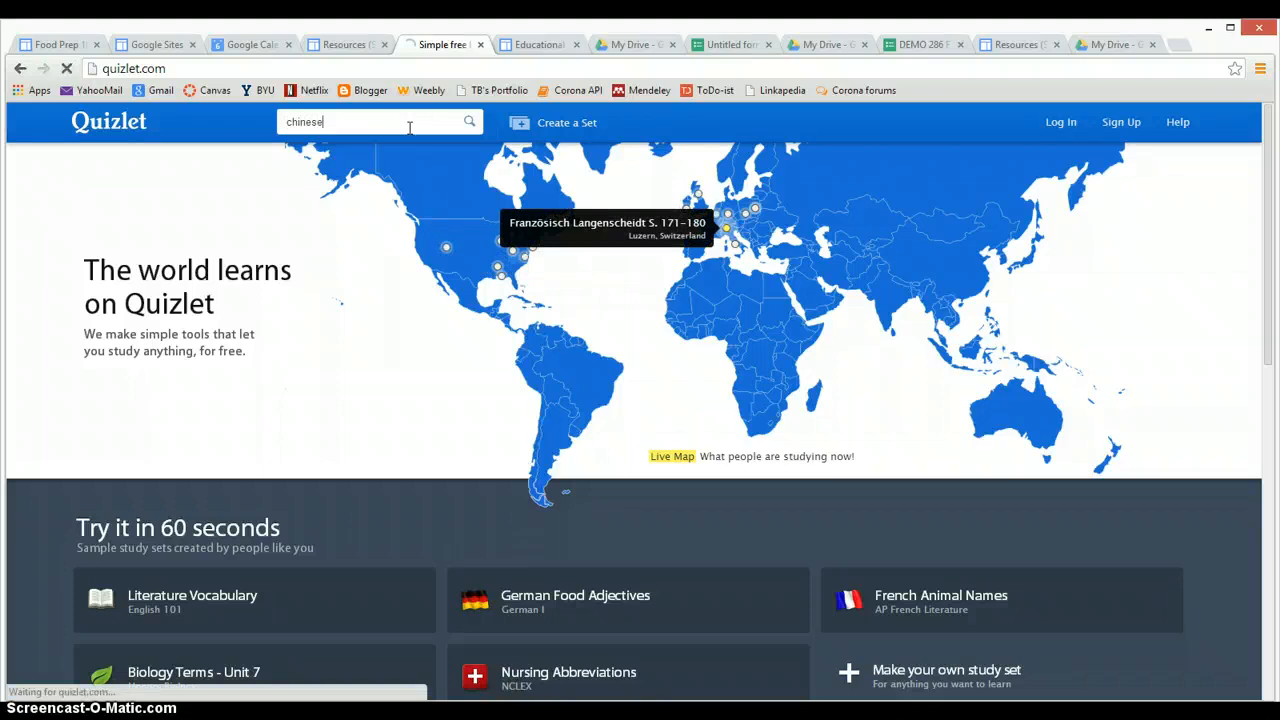
{"action": "left_click", "coordinate": [413, 144]}
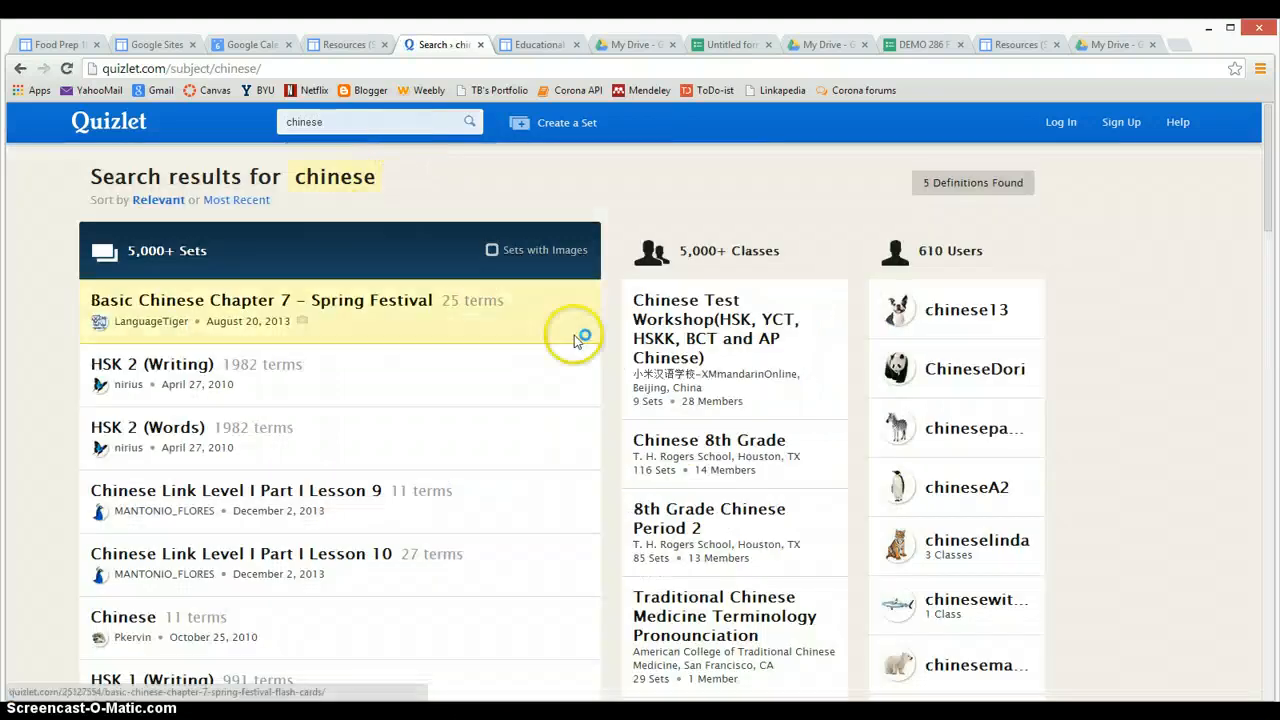
{"action": "mouse_move", "coordinate": [200, 292]}
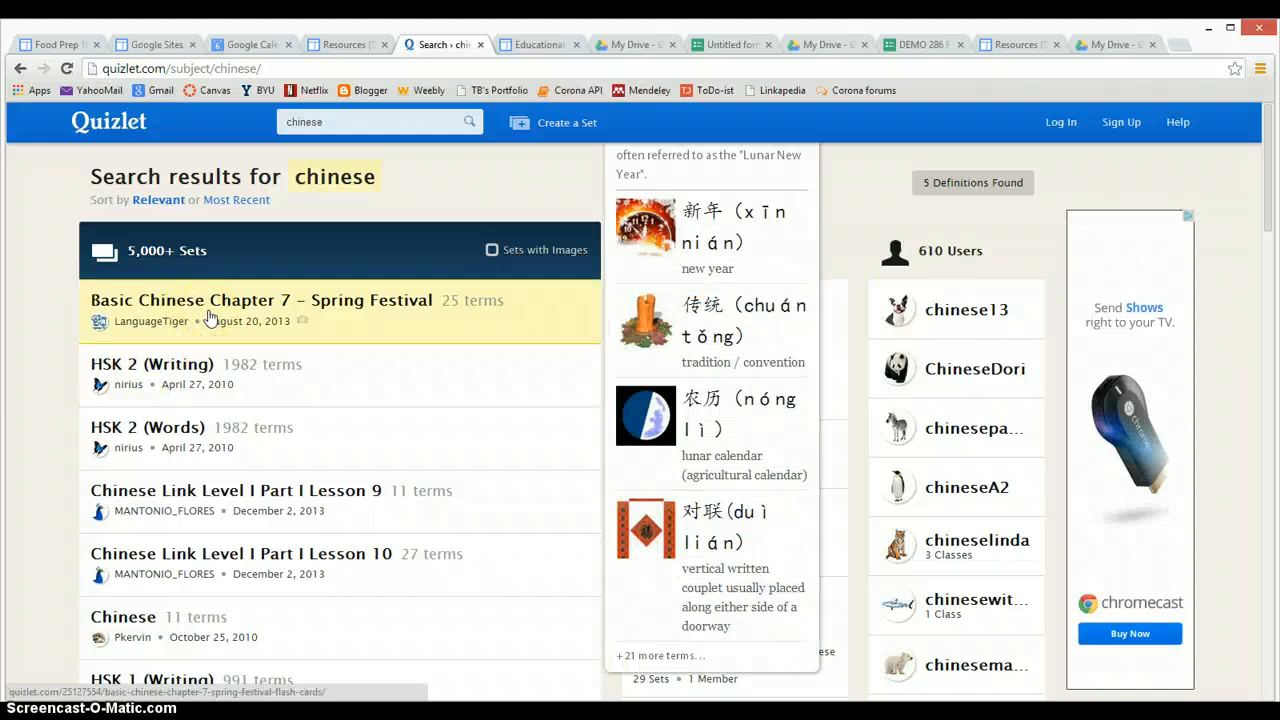
{"action": "left_click", "coordinate": [208, 315]}
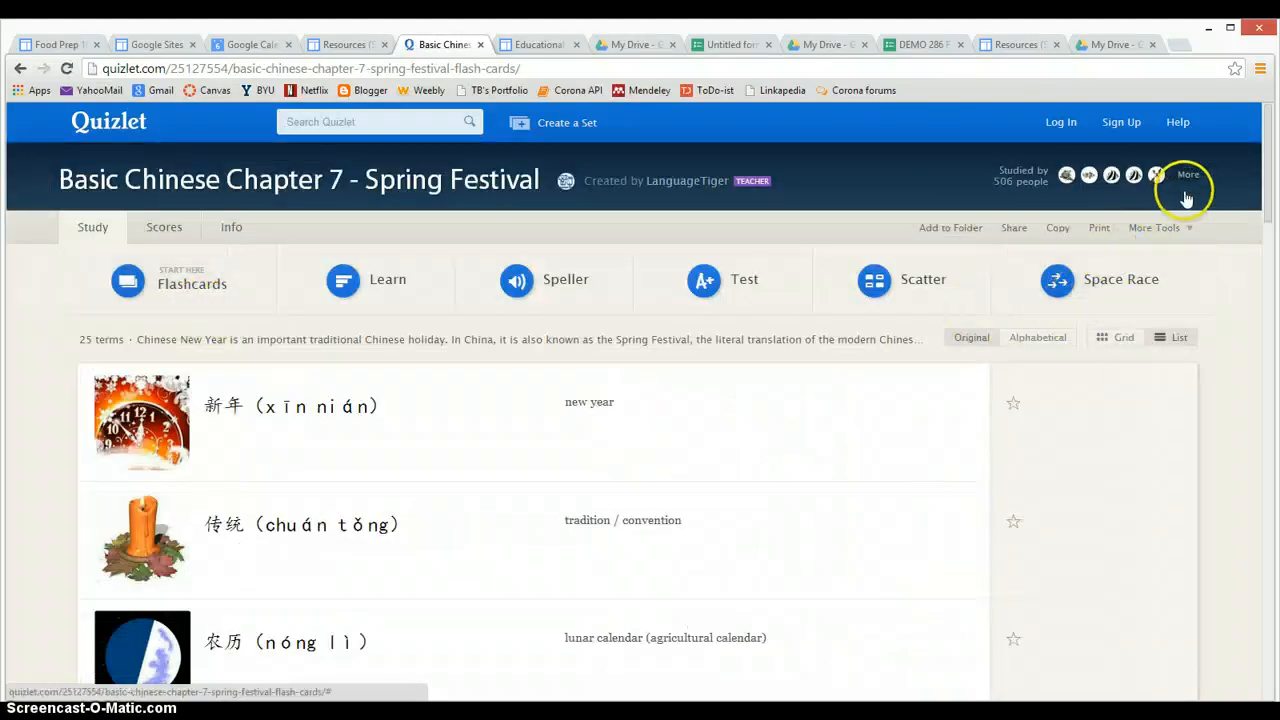
Open More Tools > Embed for the Spring Festival set and select the Flashcards iframe snippet
{"action": "left_click", "coordinate": [1184, 229]}
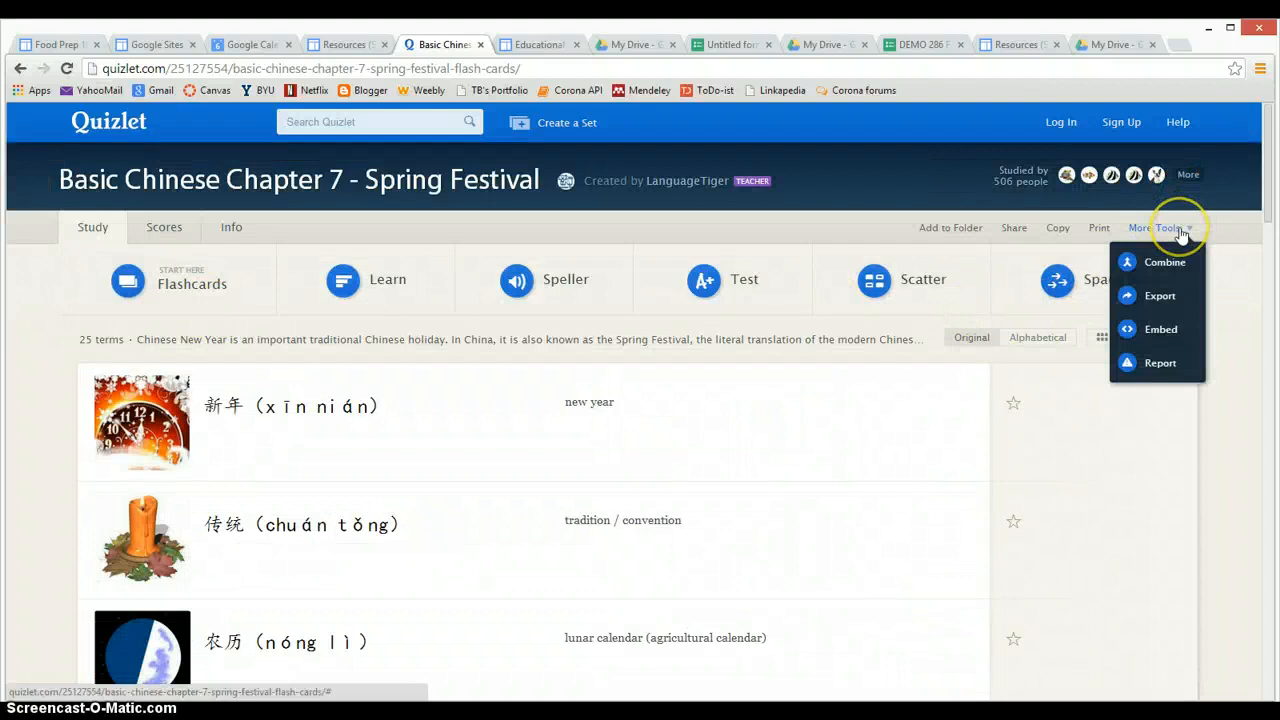
{"action": "left_click", "coordinate": [1150, 333]}
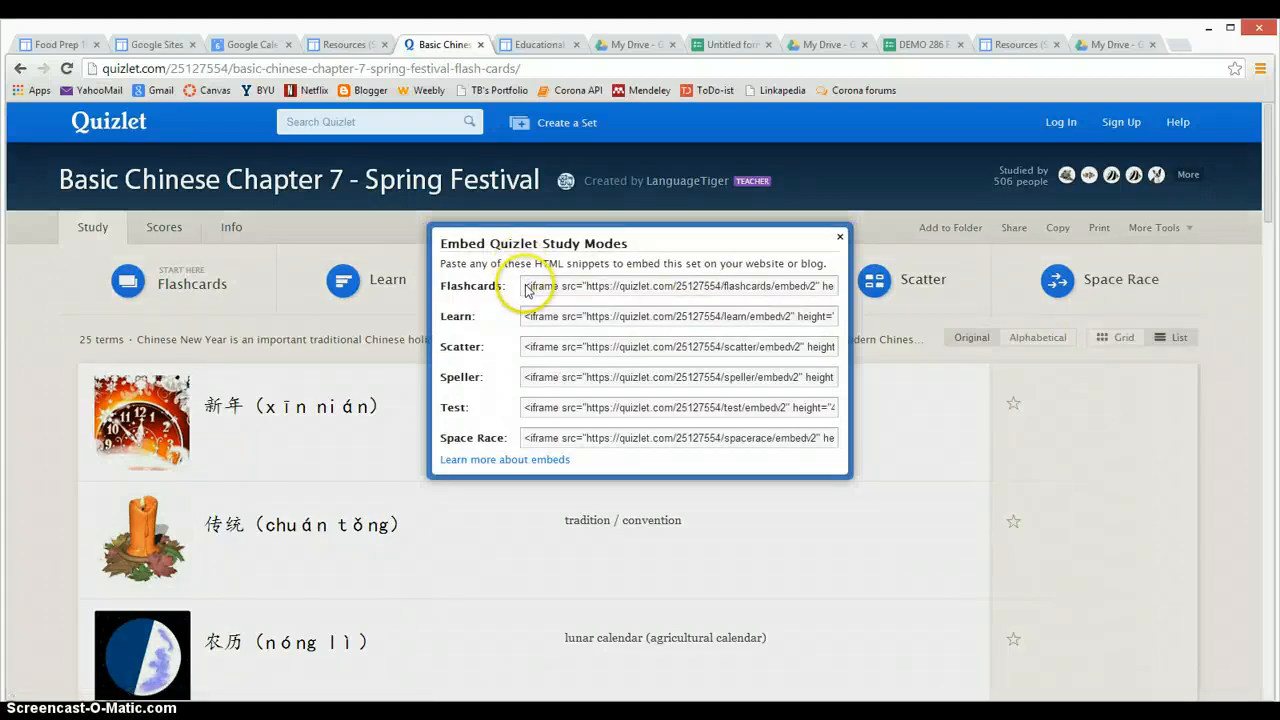
{"action": "left_click", "coordinate": [527, 288]}
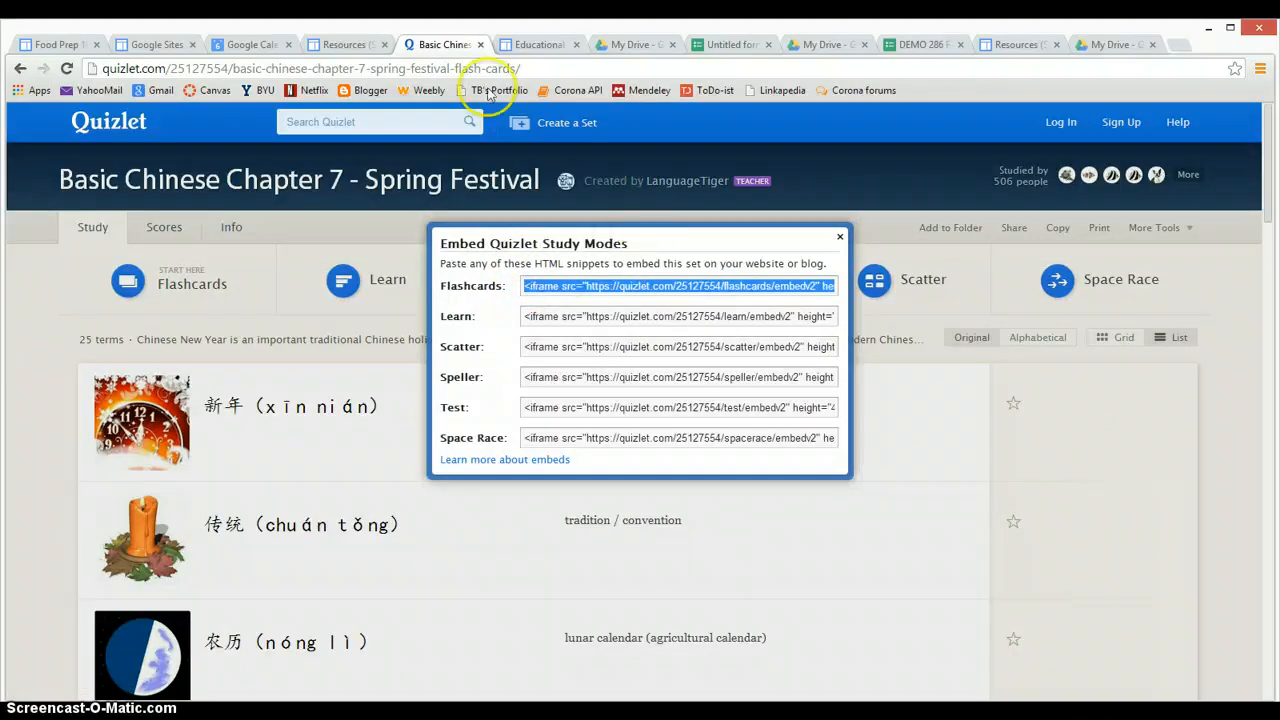
Go to the Educational Examples page, enter edit mode and delete the old flashcard embed
{"action": "left_click", "coordinate": [340, 46]}
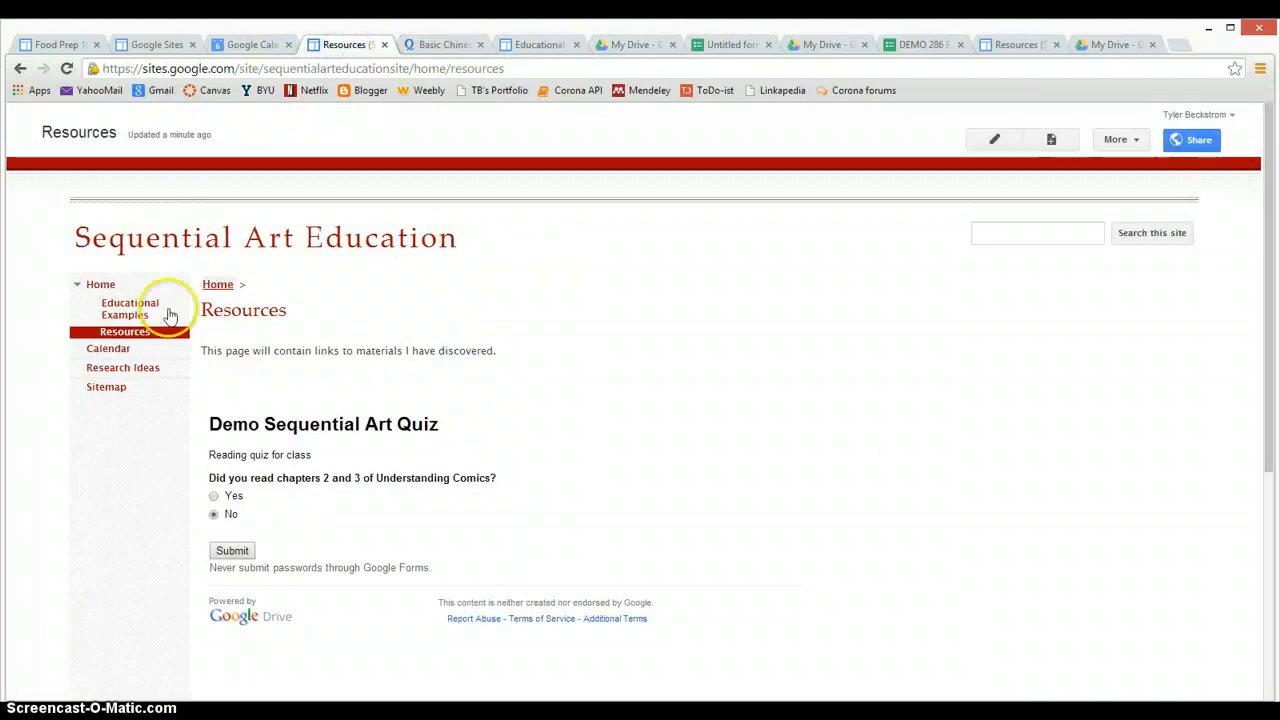
{"action": "left_click", "coordinate": [122, 312]}
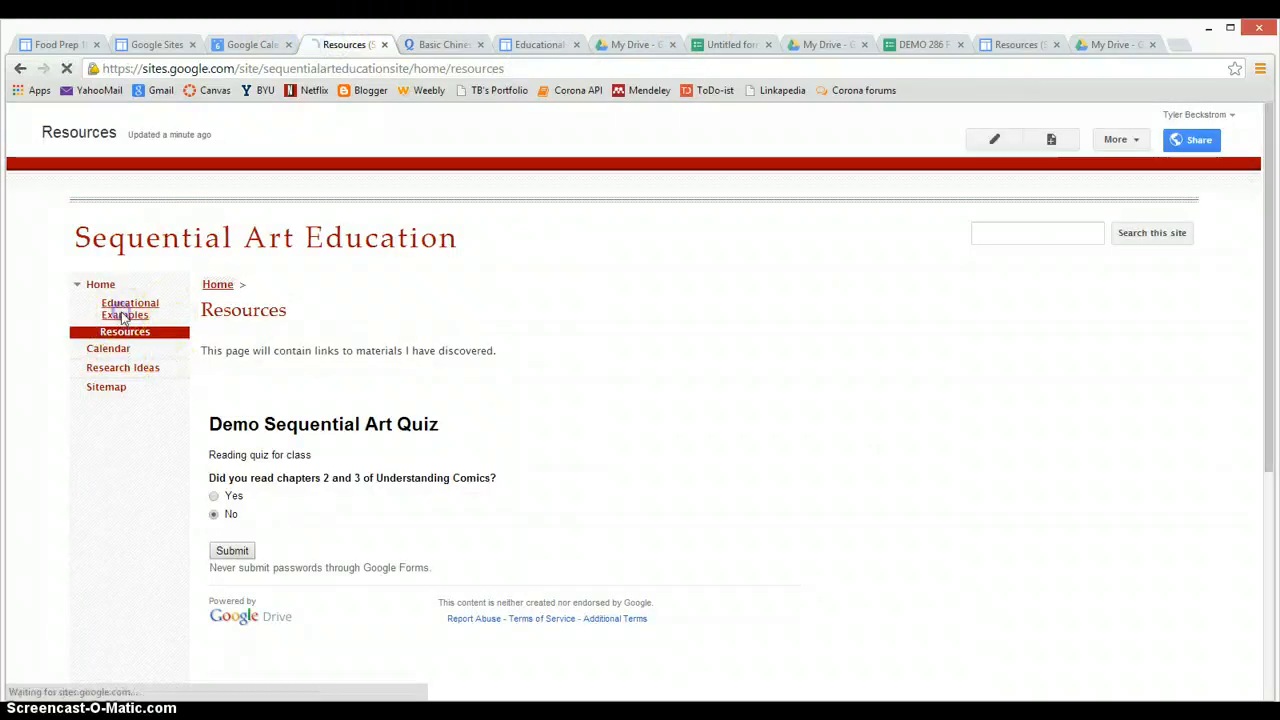
{"action": "left_click", "coordinate": [123, 341]}
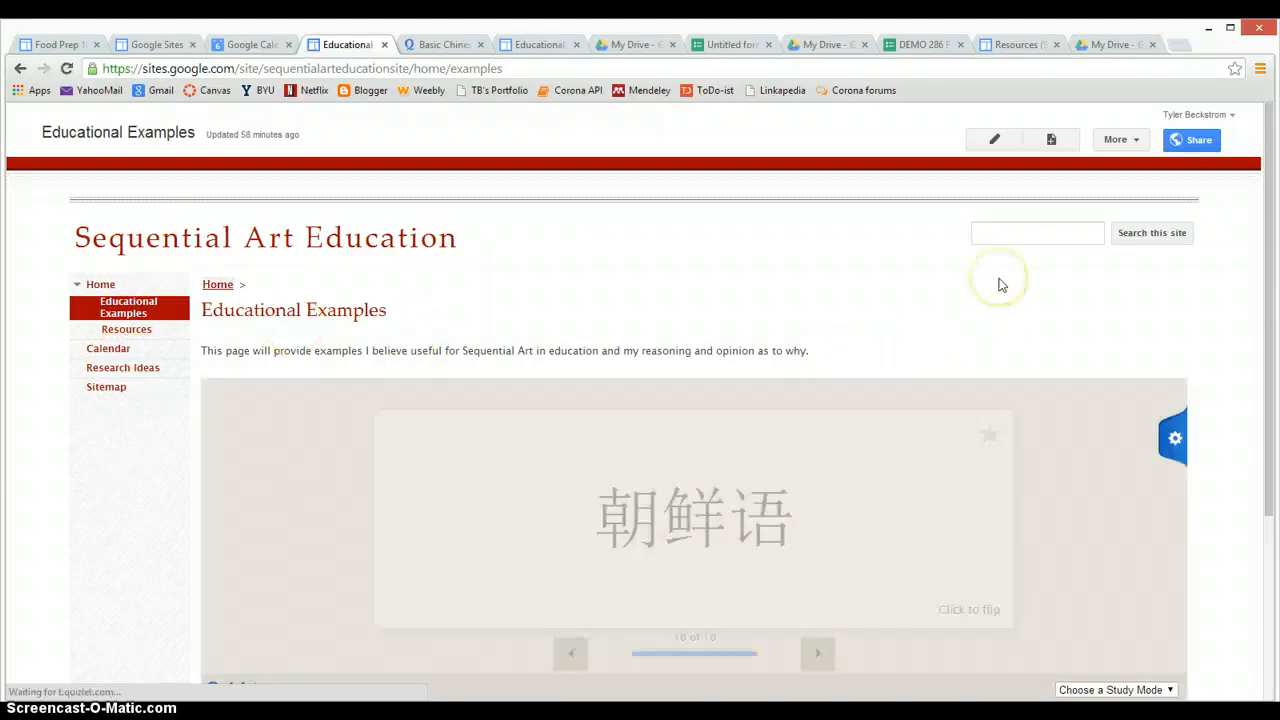
{"action": "left_click", "coordinate": [999, 147]}
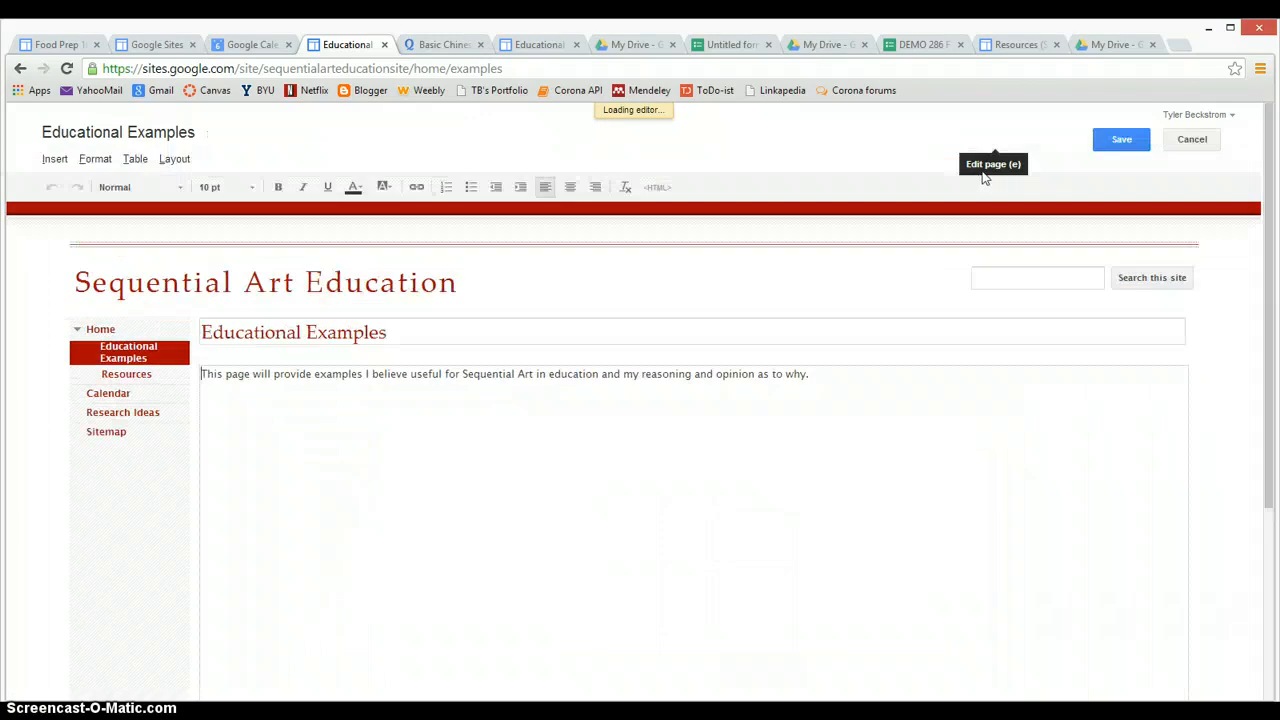
{"action": "key", "text": "BackSpace"}
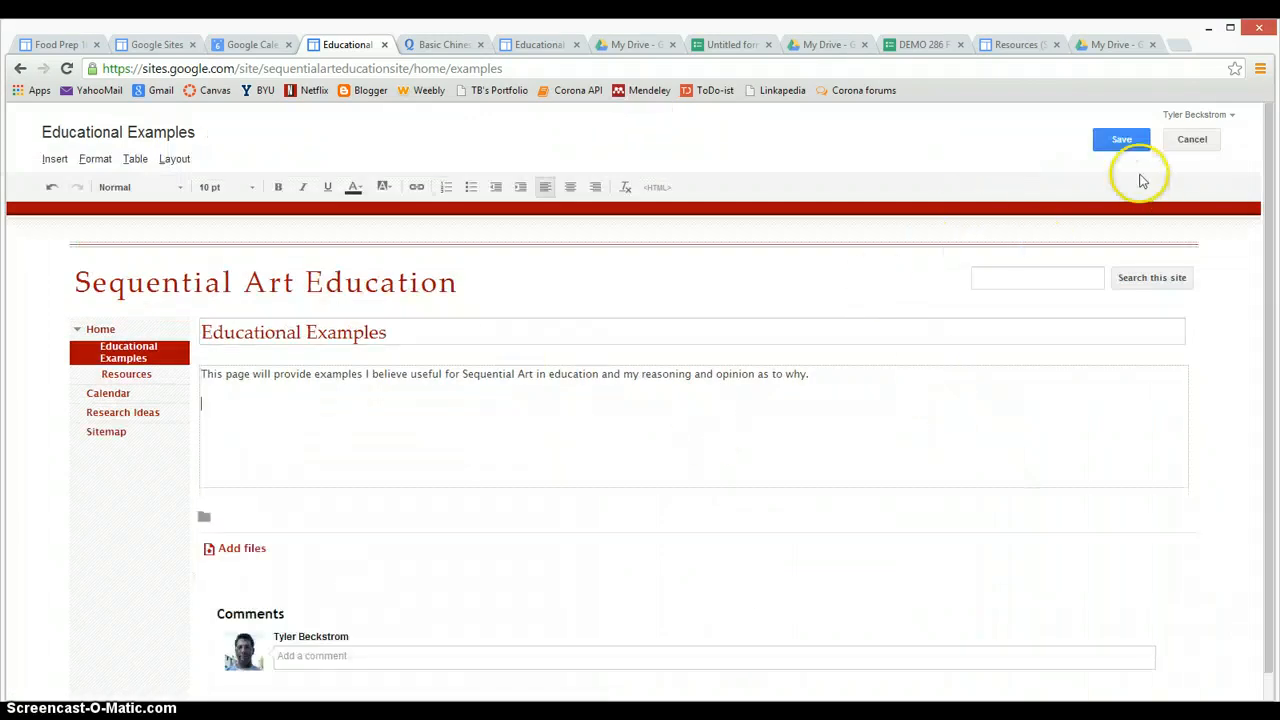
Paste the Spring Festival flashcards iframe into the page HTML, apply it and save
{"action": "left_click", "coordinate": [670, 188]}
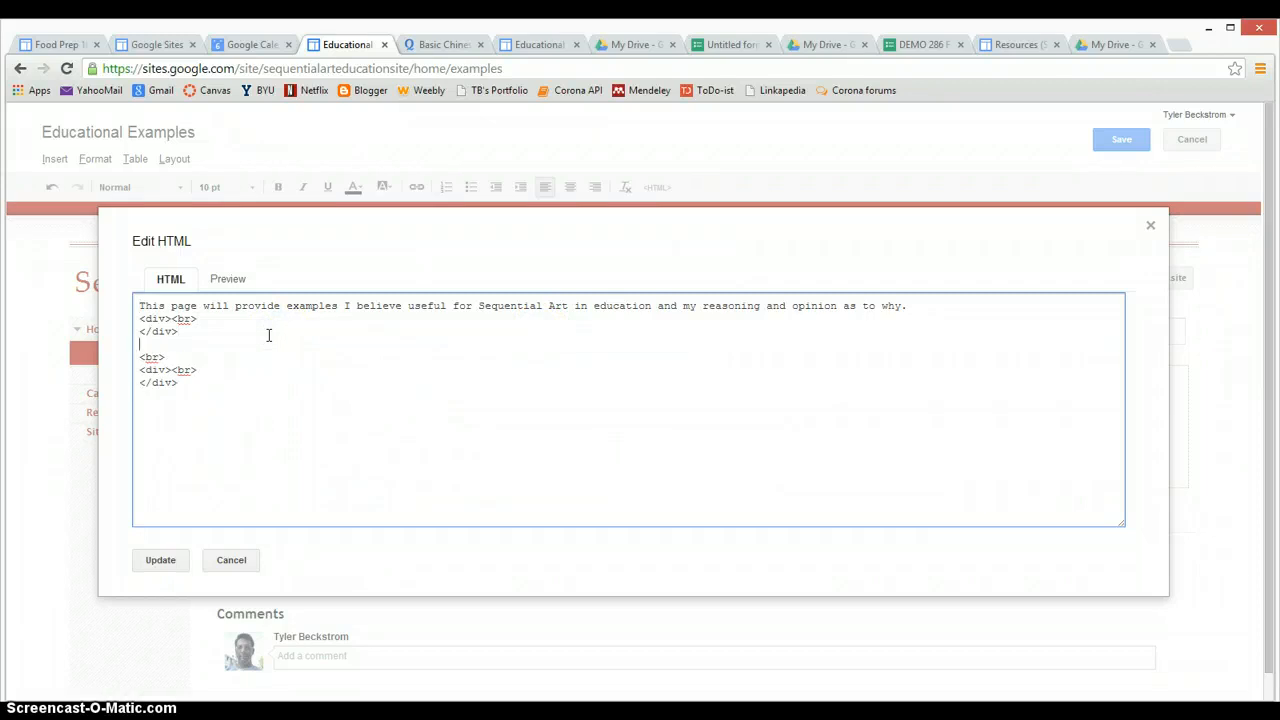
{"action": "type", "text": "<iframe src=\"https://quizlet.com/25127554/flashcards/embedv2\" height=\"410\" width=\"100%\" style=\"border:0;\"></iframe>"}
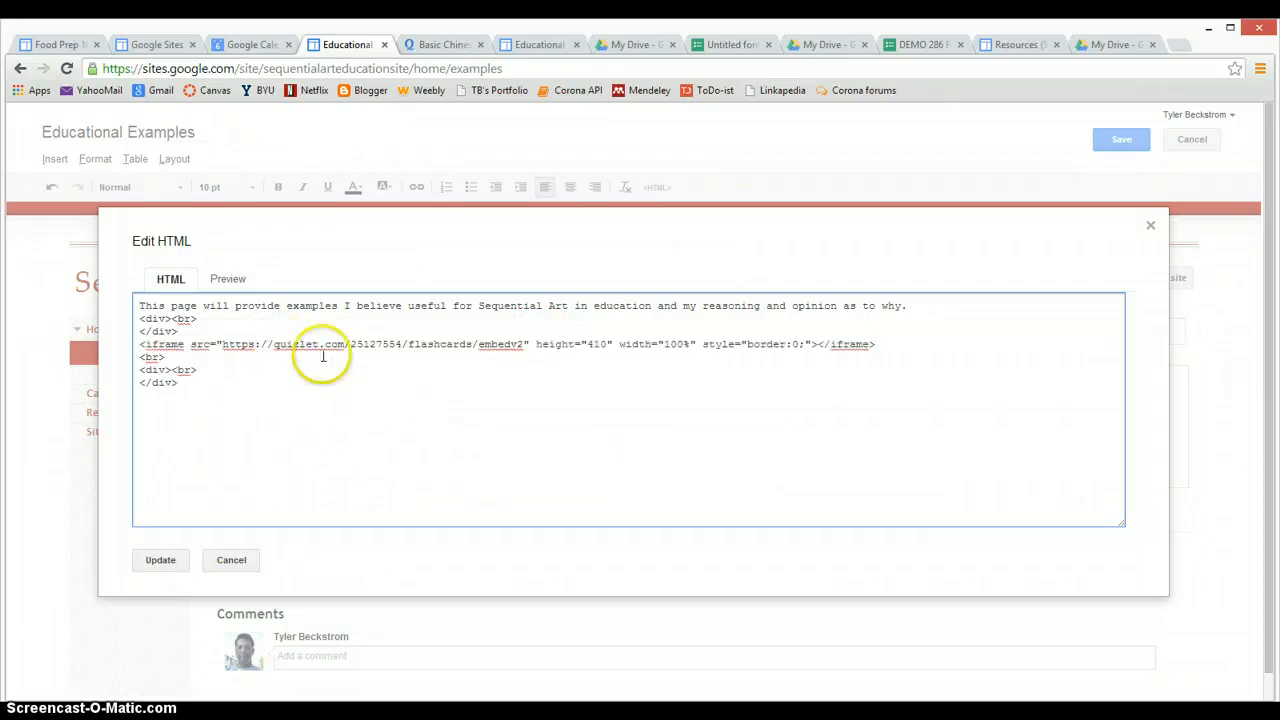
{"action": "left_click", "coordinate": [163, 559]}
{"action": "left_click", "coordinate": [1115, 141]}
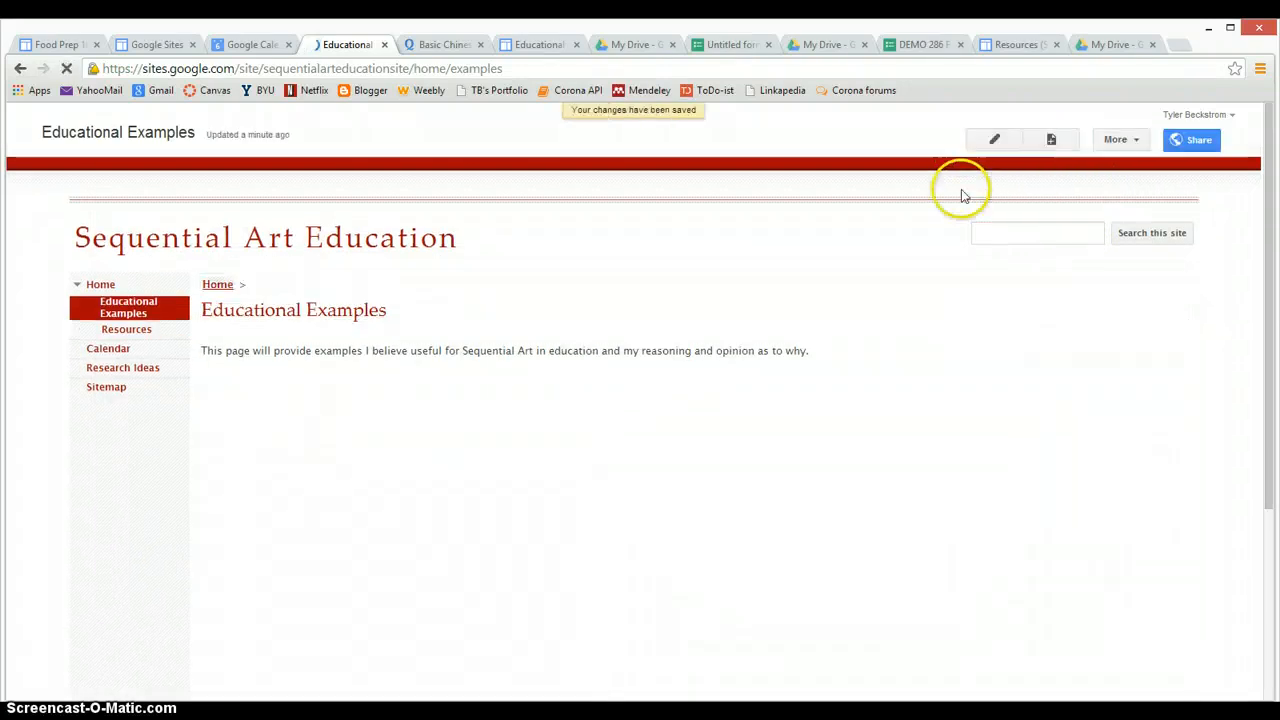
Advance the embedded Spring Festival flashcards to card 3 of 25, then check the Quizlet tab and return
{"action": "scroll", "coordinate": [74, 440], "scroll_direction": "down", "scroll_amount": 3}
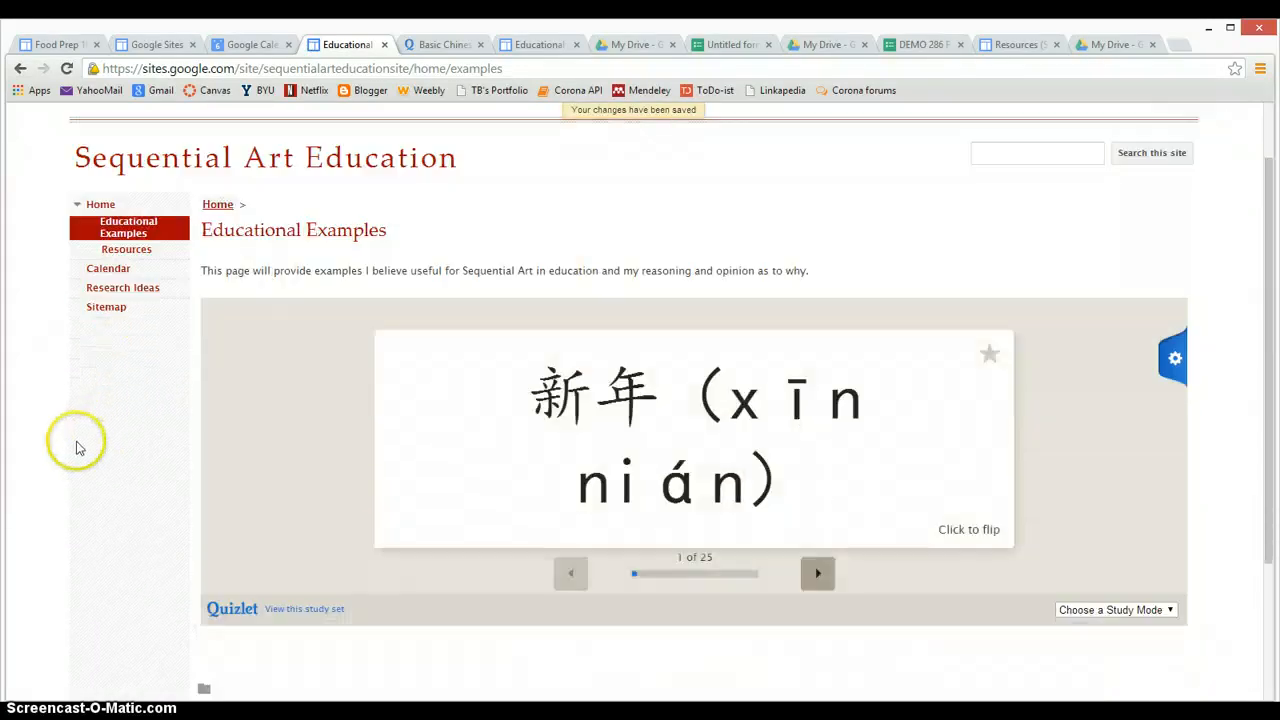
{"action": "left_click", "coordinate": [819, 412]}
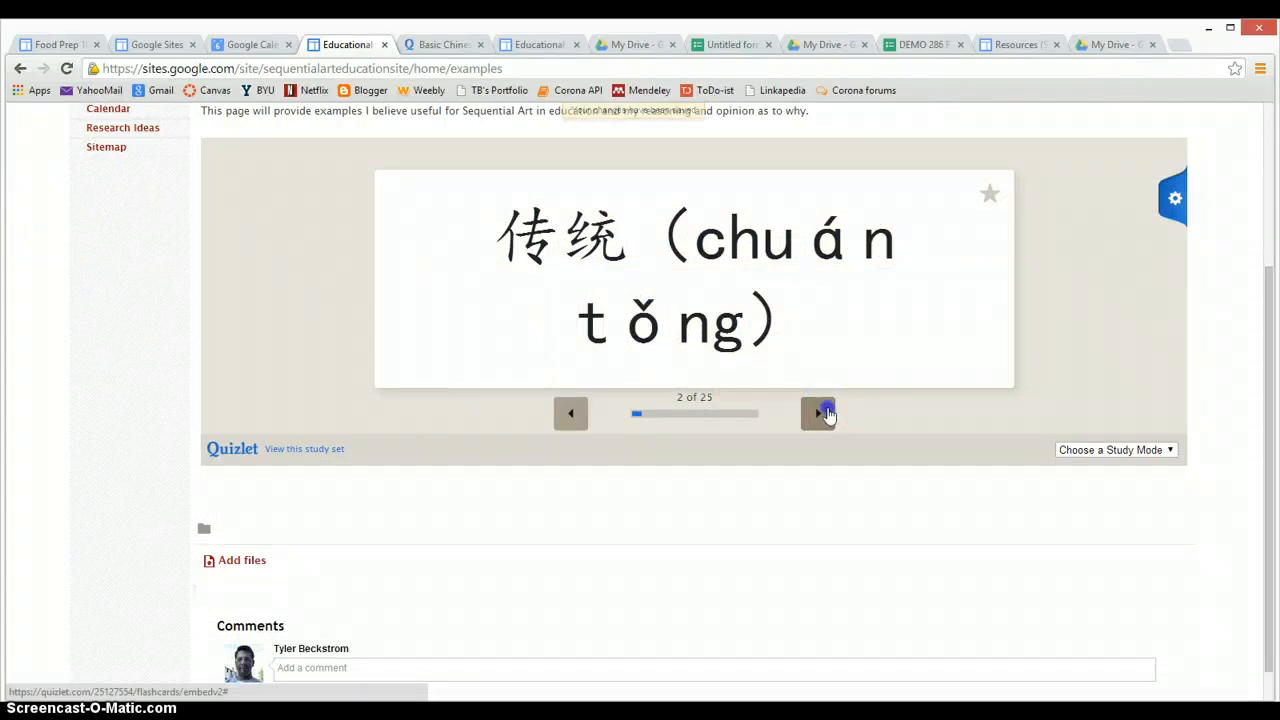
{"action": "left_click", "coordinate": [824, 413]}
{"action": "scroll", "coordinate": [286, 363], "scroll_direction": "up", "scroll_amount": 3}
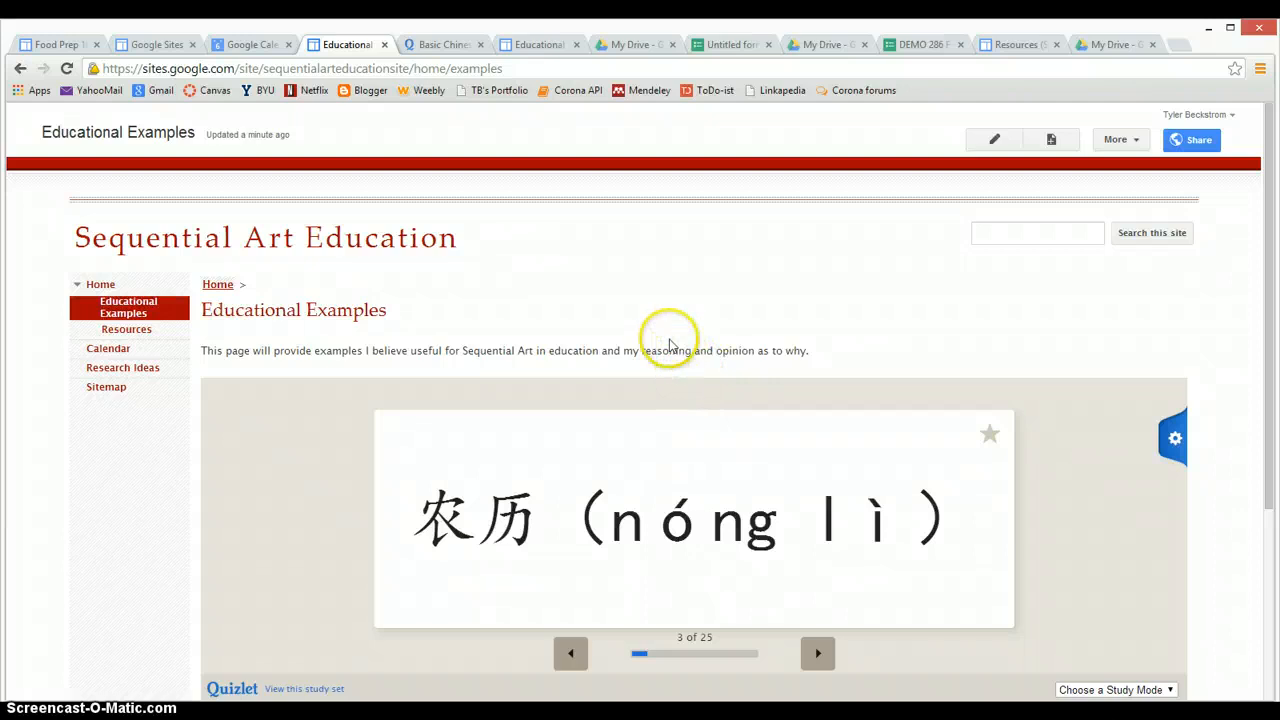
{"action": "left_click", "coordinate": [431, 47]}
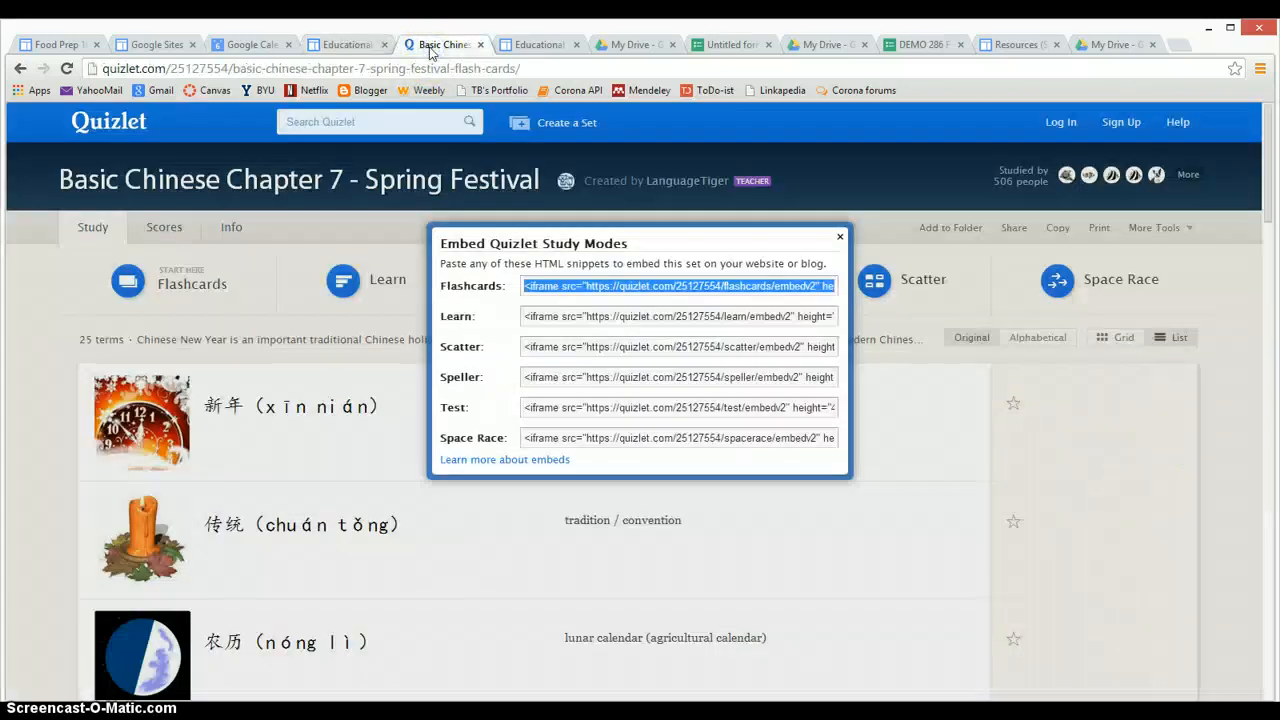
{"action": "left_click", "coordinate": [348, 45]}
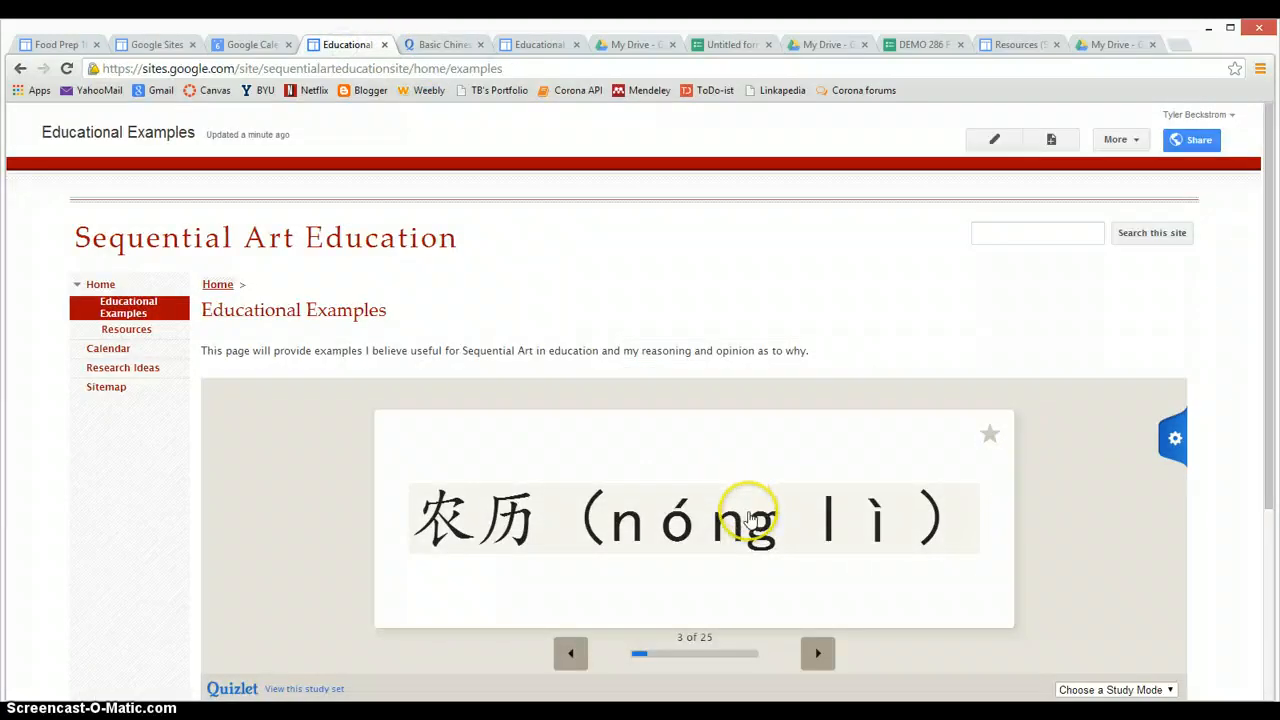
{"action": "left_click", "coordinate": [86, 457]}
{"action": "scroll", "coordinate": [84, 458], "scroll_direction": "down", "scroll_amount": 3}
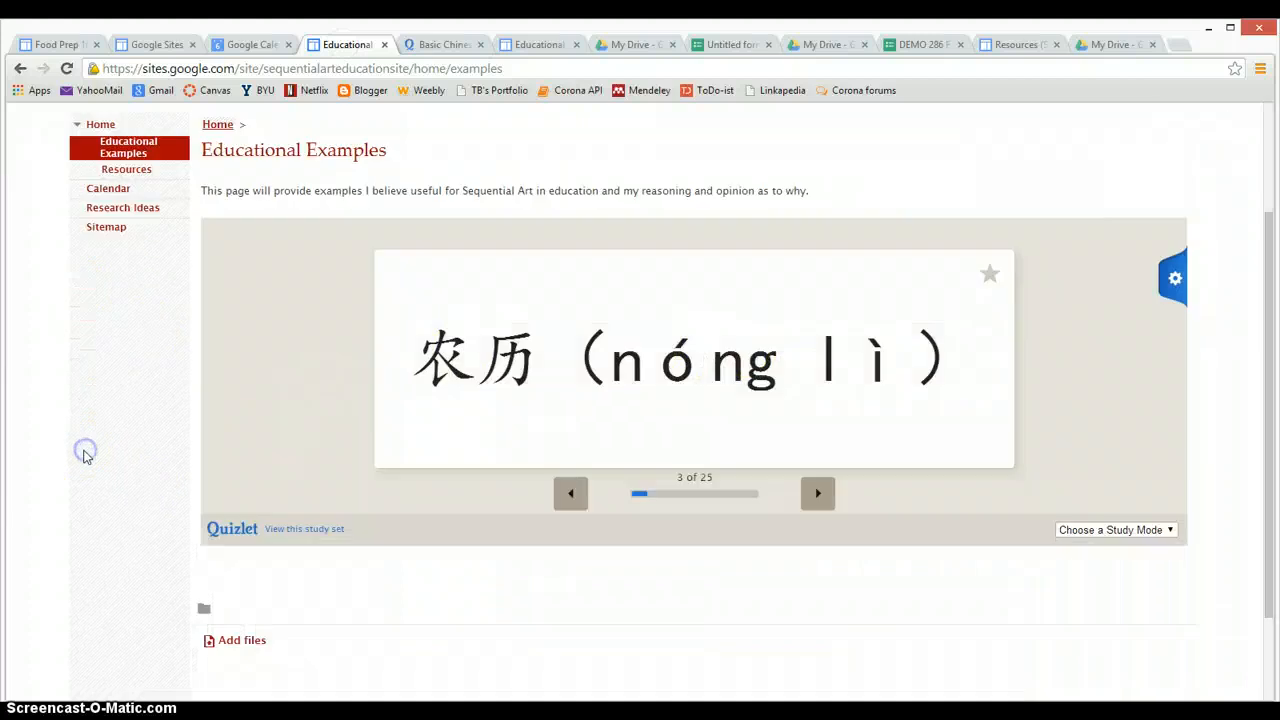
{"action": "scroll", "coordinate": [85, 458], "scroll_direction": "up", "scroll_amount": 3}
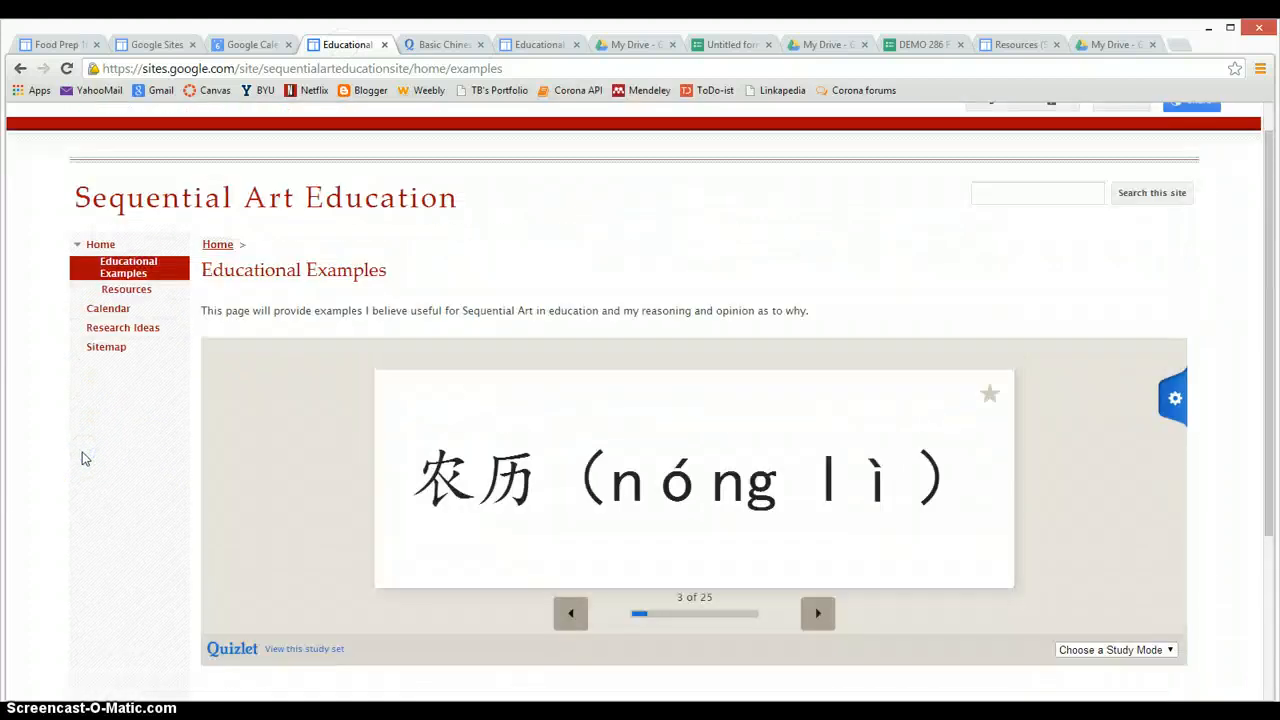